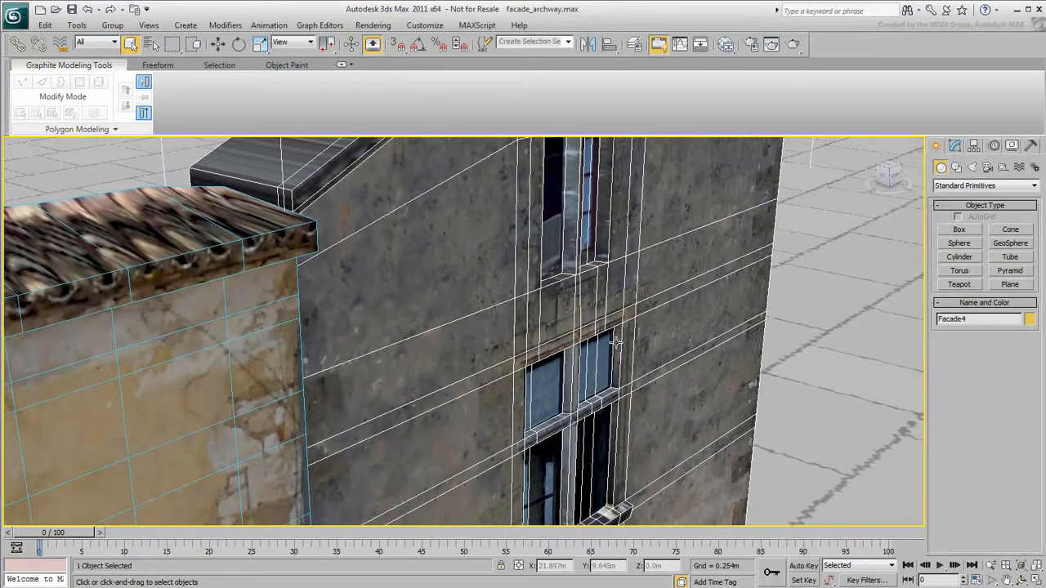
Step: Examine the two facades in perspective and the grey facade's archway from the front
{"action": "scroll", "coordinate": [644, 321], "scroll_direction": "down", "scroll_amount": 2}
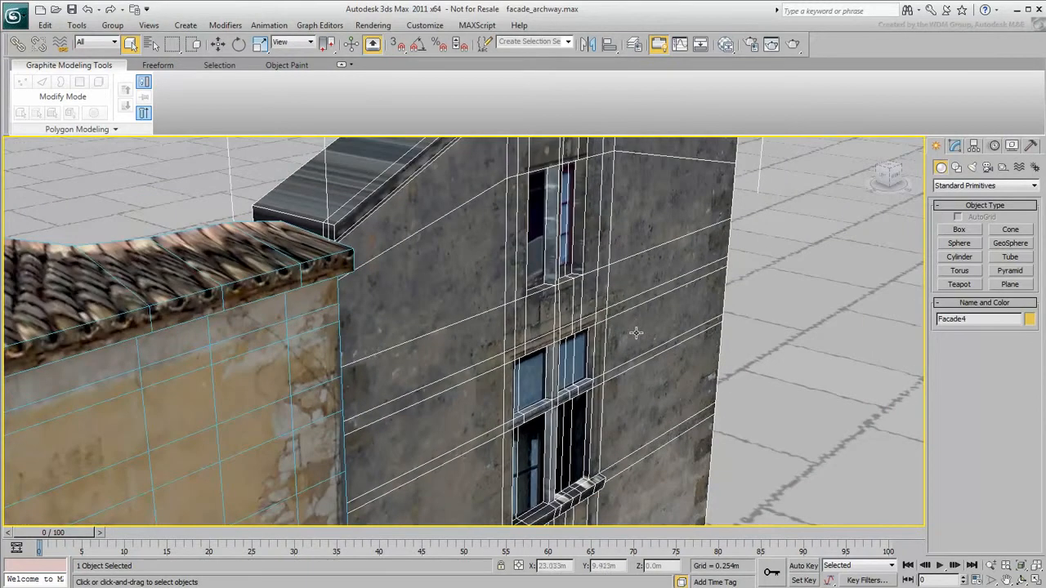
{"action": "scroll", "coordinate": [629, 328], "scroll_direction": "up", "scroll_amount": 2}
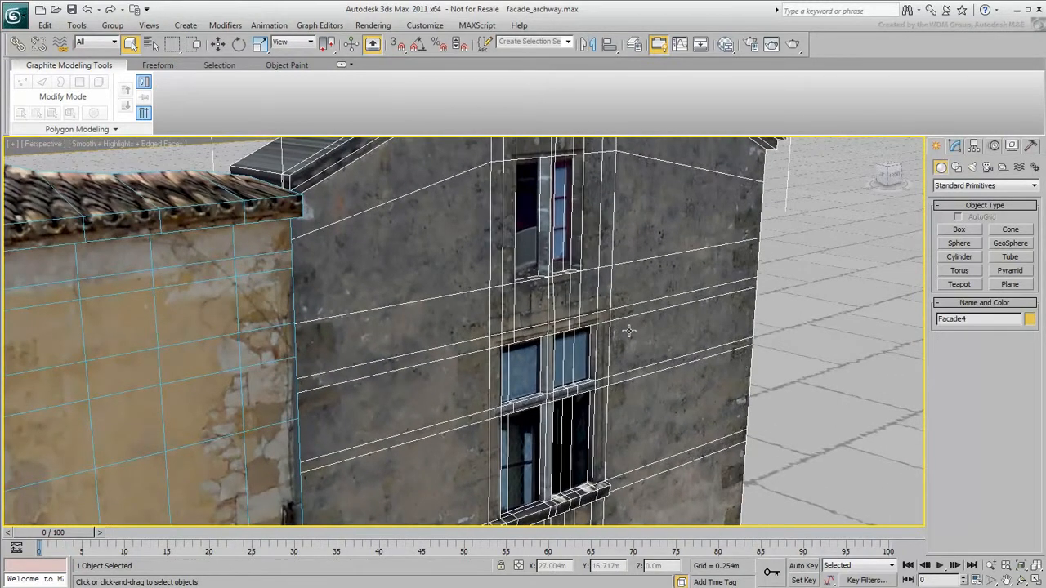
{"action": "scroll", "coordinate": [629, 331], "scroll_direction": "down", "scroll_amount": 5}
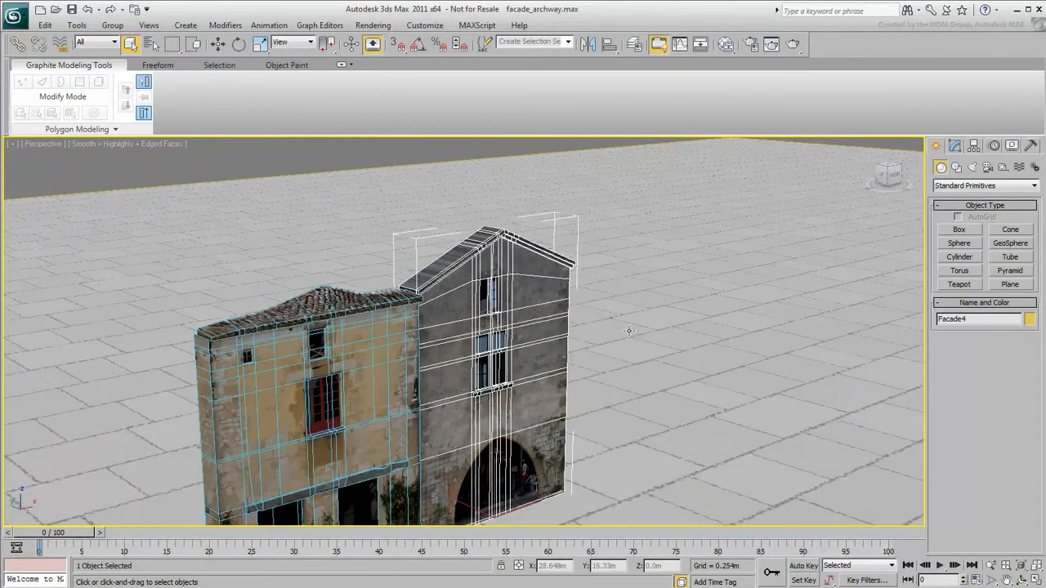
{"action": "middle_click_drag", "start_coordinate": [575, 336], "coordinate": [609, 329]}
{"action": "scroll", "coordinate": [627, 294], "scroll_direction": "up", "scroll_amount": 2}
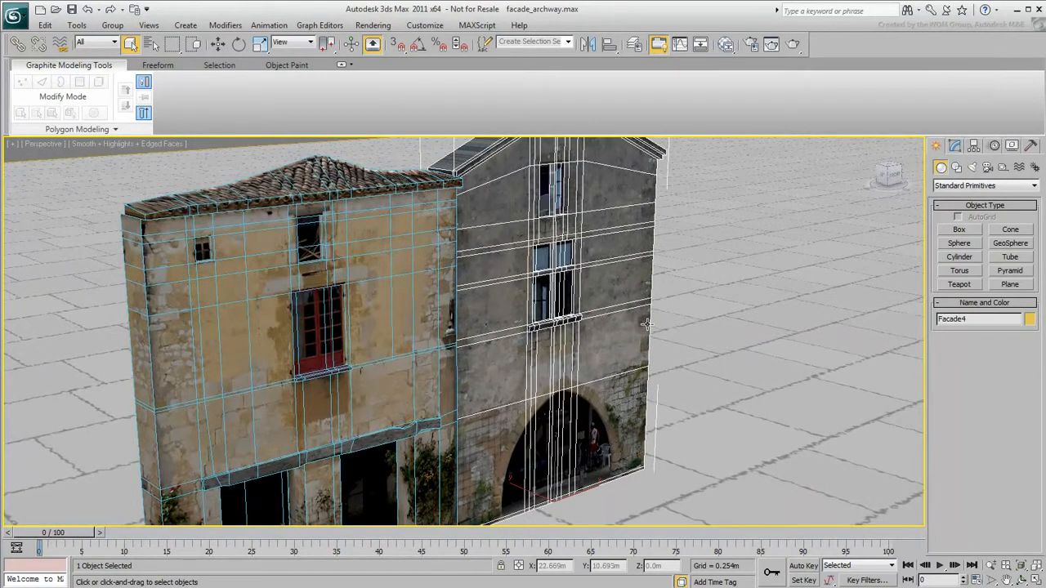
{"action": "key", "text": "f"}
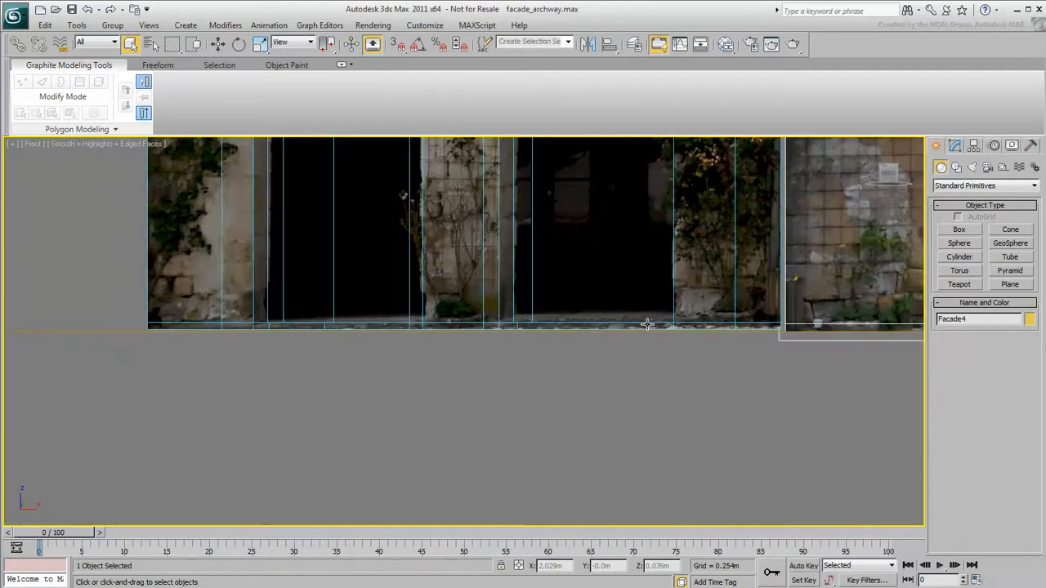
{"action": "scroll", "coordinate": [670, 311], "scroll_direction": "down", "scroll_amount": 5}
{"action": "middle_click_drag", "start_coordinate": [761, 275], "coordinate": [439, 436]}
{"action": "middle_click_drag", "start_coordinate": [509, 468], "coordinate": [459, 456]}
{"action": "scroll", "coordinate": [502, 394], "scroll_direction": "up", "scroll_amount": 5}
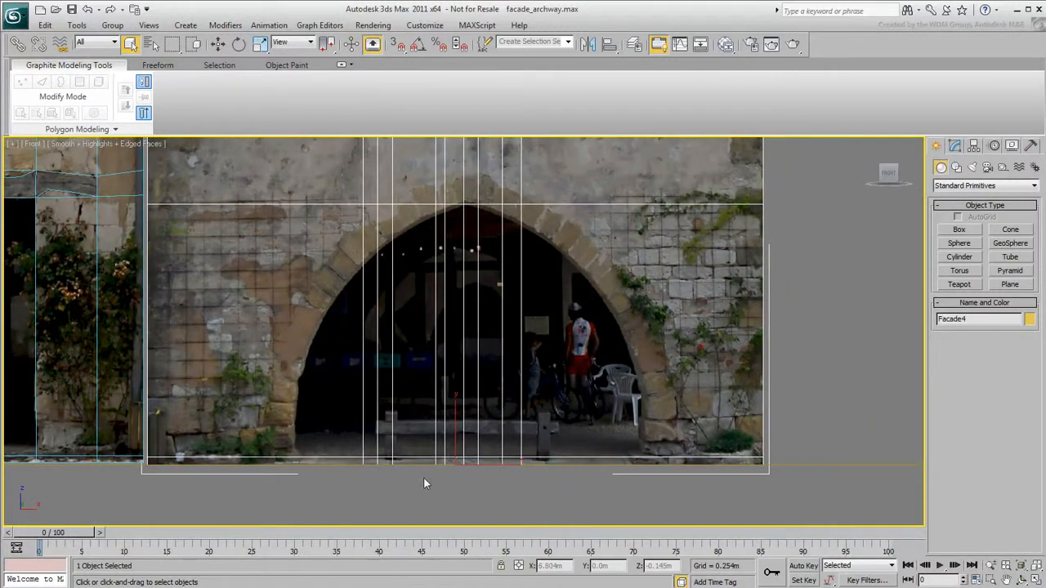
Step: Go down Facade4's modifier stack to the Editable Poly level and enter edge editing
{"action": "left_click", "coordinate": [63, 96]}
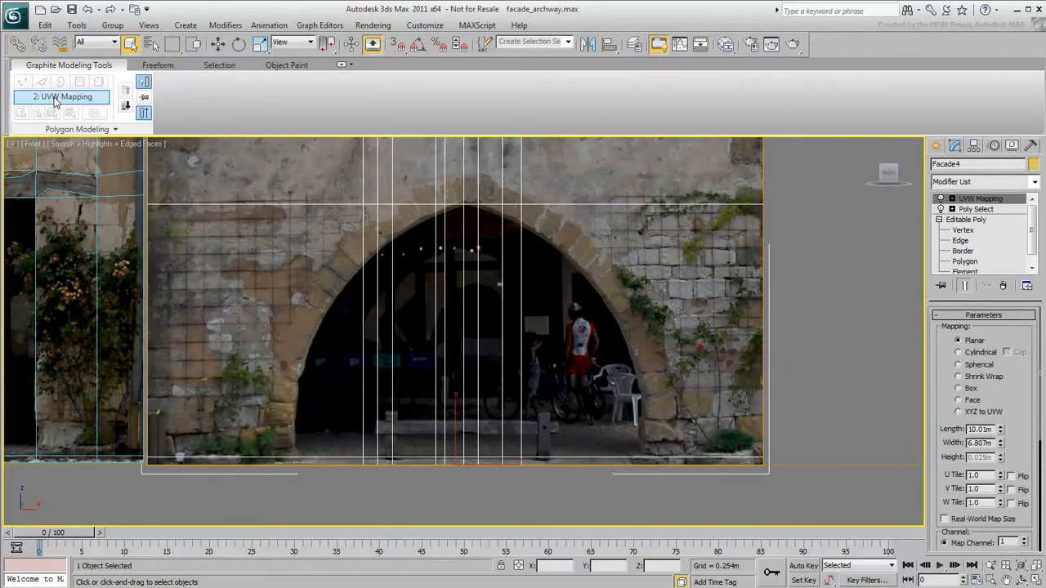
{"action": "left_click", "coordinate": [126, 106]}
{"action": "left_click", "coordinate": [126, 106]}
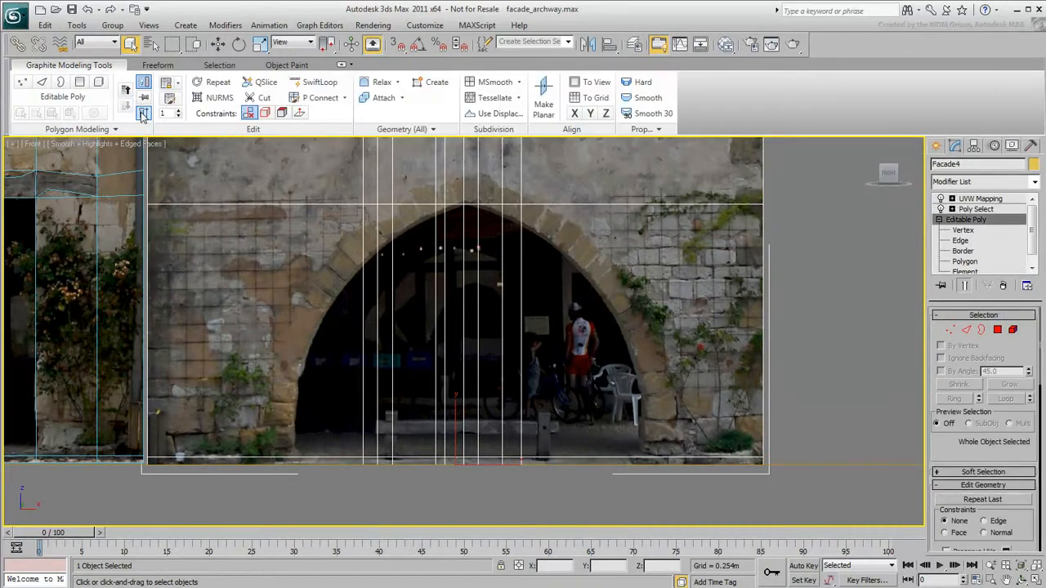
{"action": "left_click", "coordinate": [41, 82]}
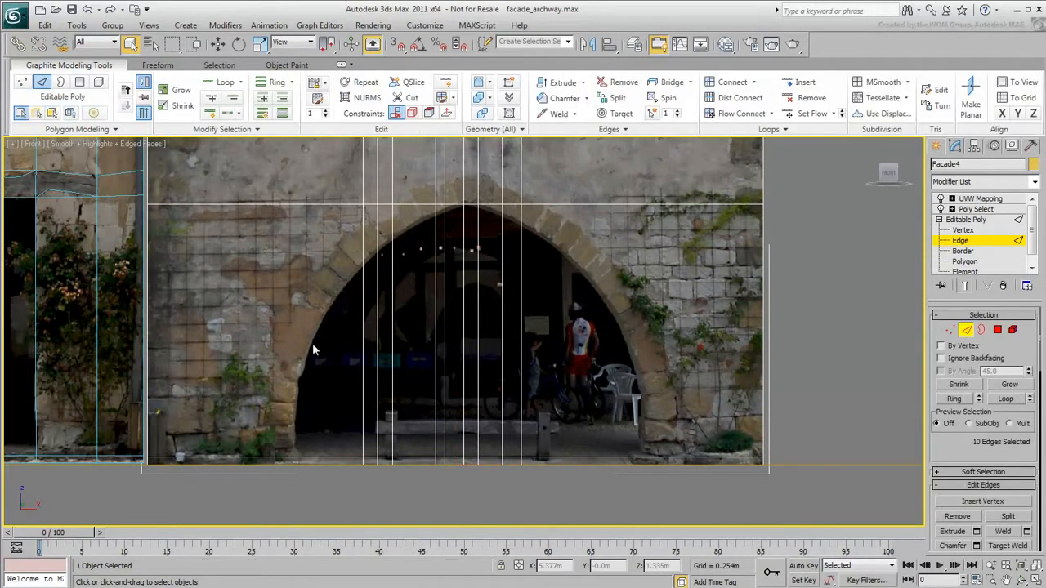
Step: Cut new edges along the archway's left curve, from the ground up to the apex, following the photo texture
{"action": "left_click", "coordinate": [406, 98]}
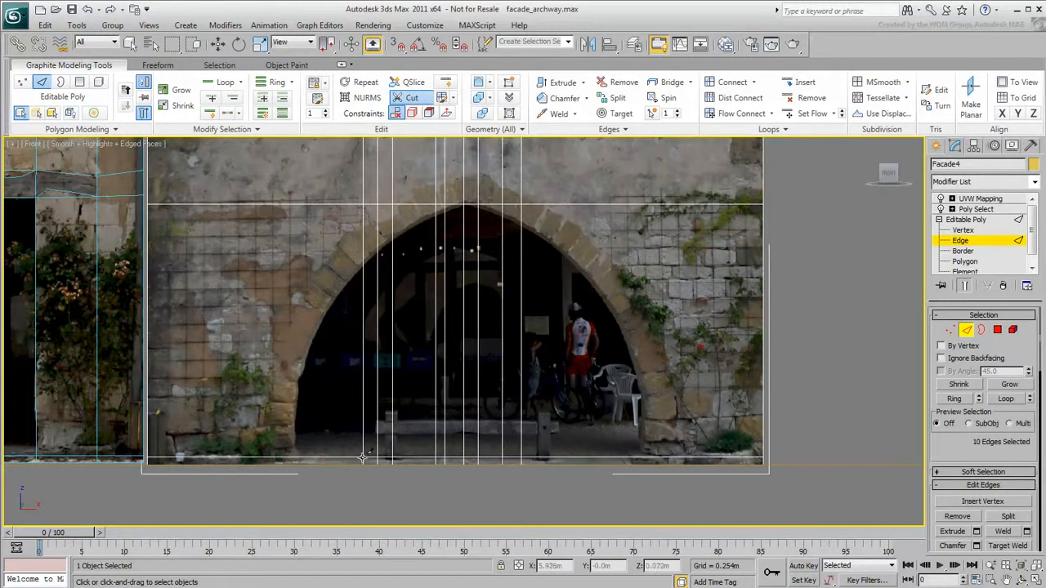
{"action": "left_click", "coordinate": [293, 464]}
{"action": "left_click", "coordinate": [320, 315]}
{"action": "left_click", "coordinate": [338, 290]}
{"action": "left_click", "coordinate": [363, 264]}
{"action": "left_click", "coordinate": [377, 252]}
{"action": "left_click", "coordinate": [392, 241]}
{"action": "left_click", "coordinate": [444, 209]}
{"action": "scroll", "coordinate": [480, 208], "scroll_direction": "up", "scroll_amount": 3}
Step: Continue the cut from the apex down the archway's right curve to the ground and finish cutting
{"action": "left_click", "coordinate": [476, 204]}
{"action": "left_click", "coordinate": [539, 228]}
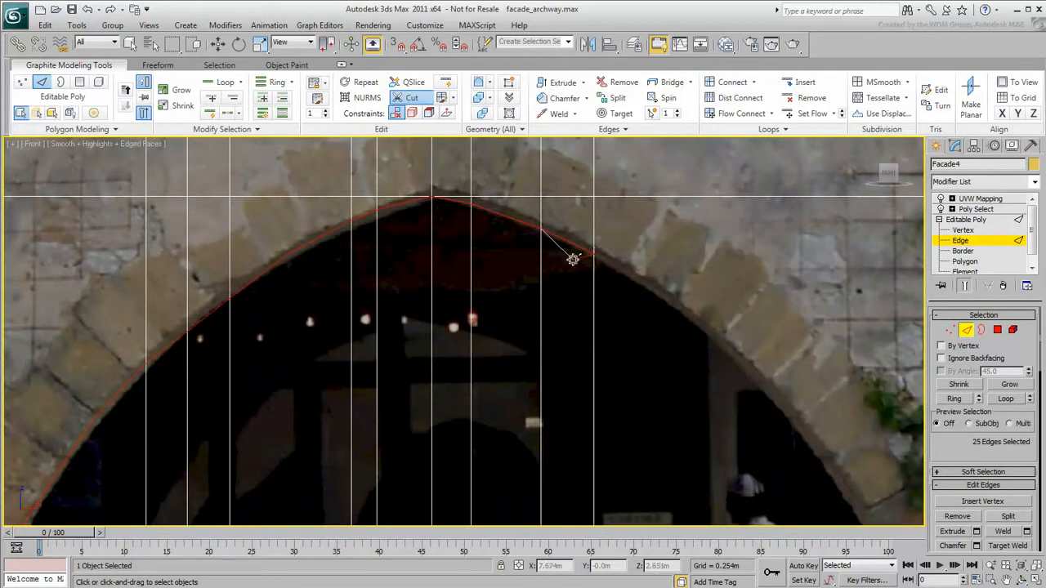
{"action": "left_click", "coordinate": [594, 252]}
{"action": "scroll", "coordinate": [522, 278], "scroll_direction": "down", "scroll_amount": 2}
{"action": "left_click", "coordinate": [623, 305]}
{"action": "left_click", "coordinate": [670, 368]}
{"action": "left_click", "coordinate": [704, 408]}
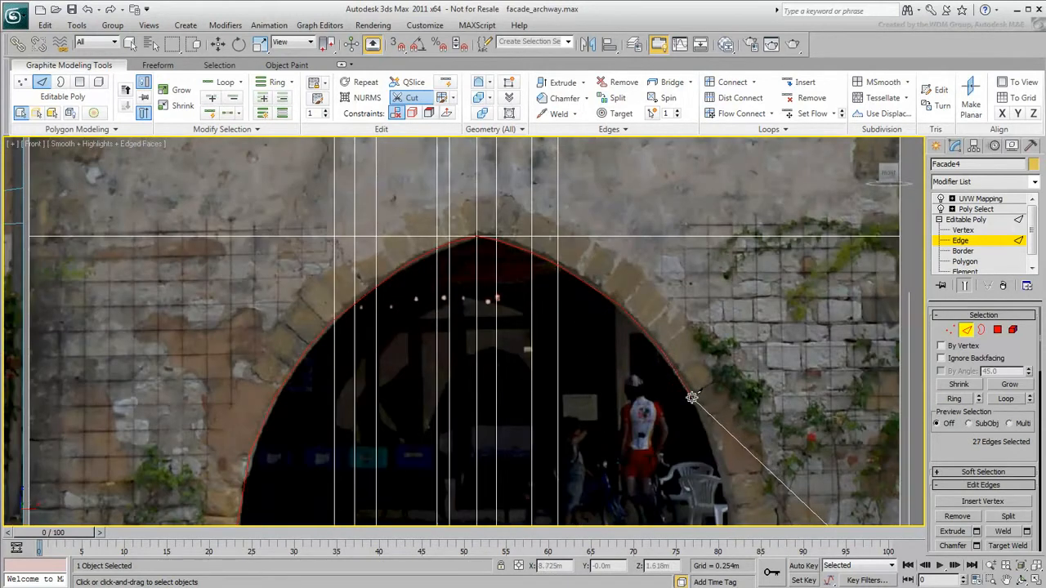
{"action": "scroll", "coordinate": [620, 391], "scroll_direction": "down", "scroll_amount": 3}
{"action": "left_click", "coordinate": [674, 437]}
{"action": "left_click", "coordinate": [679, 469]}
{"action": "left_click", "coordinate": [679, 497]}
{"action": "right_click", "coordinate": [595, 449]}
Step: Select the ten polygons inside the archway outline, extrude them inward to recess the opening, and leave polygon editing
{"action": "middle_click_drag", "start_coordinate": [596, 449], "coordinate": [509, 386]}
{"action": "right_click", "coordinate": [536, 415]}
{"action": "middle_click_drag", "start_coordinate": [421, 416], "coordinate": [496, 441], "text": "alt"}
{"action": "key", "text": "4"}
{"action": "middle_click_drag", "start_coordinate": [392, 386], "coordinate": [341, 434]}
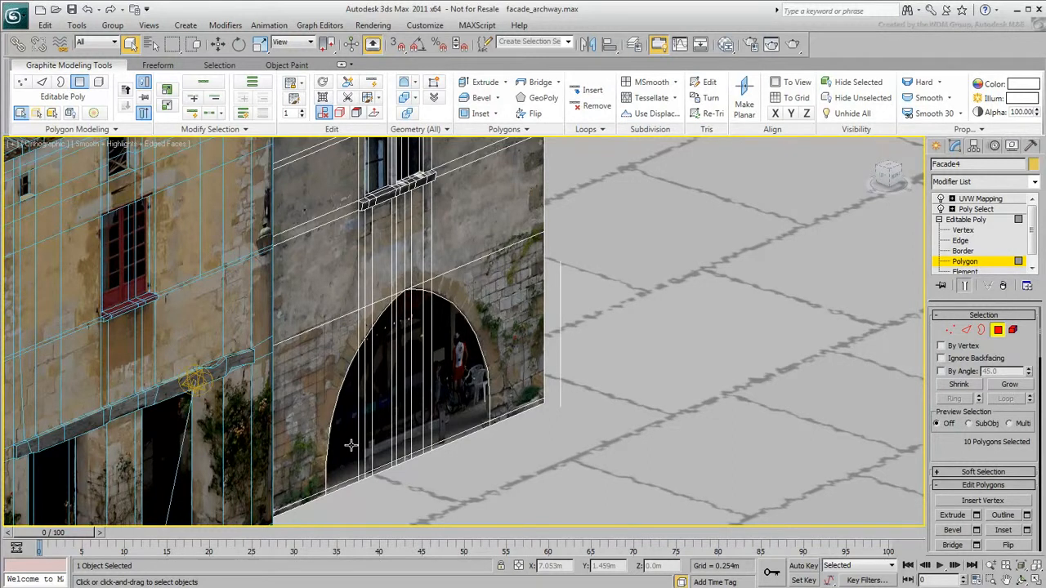
{"action": "left_click", "coordinate": [347, 435]}
{"action": "left_click", "coordinate": [362, 434], "text": "ctrl"}
{"action": "left_click", "coordinate": [368, 431], "text": "ctrl"}
{"action": "left_click", "coordinate": [383, 429], "text": "ctrl"}
{"action": "left_click", "coordinate": [392, 423], "text": "ctrl"}
{"action": "left_click", "coordinate": [402, 420], "text": "ctrl"}
{"action": "left_click", "coordinate": [412, 418], "text": "ctrl"}
{"action": "left_click", "coordinate": [422, 416], "text": "ctrl"}
{"action": "left_click", "coordinate": [432, 414], "text": "ctrl"}
{"action": "left_click", "coordinate": [456, 416], "text": "ctrl"}
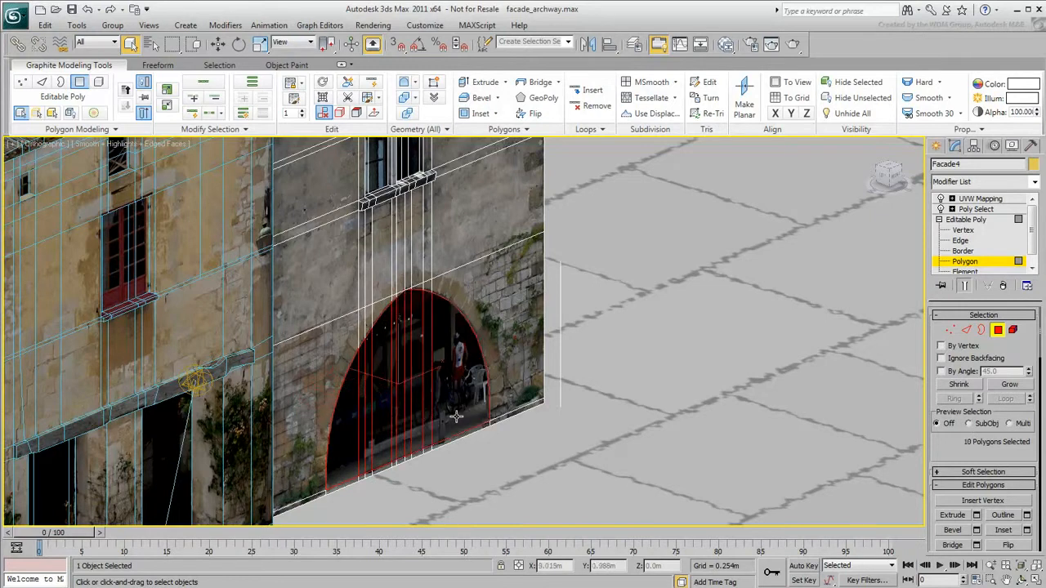
{"action": "left_click", "coordinate": [482, 82]}
{"action": "left_click_drag", "start_coordinate": [464, 328], "coordinate": [455, 393]}
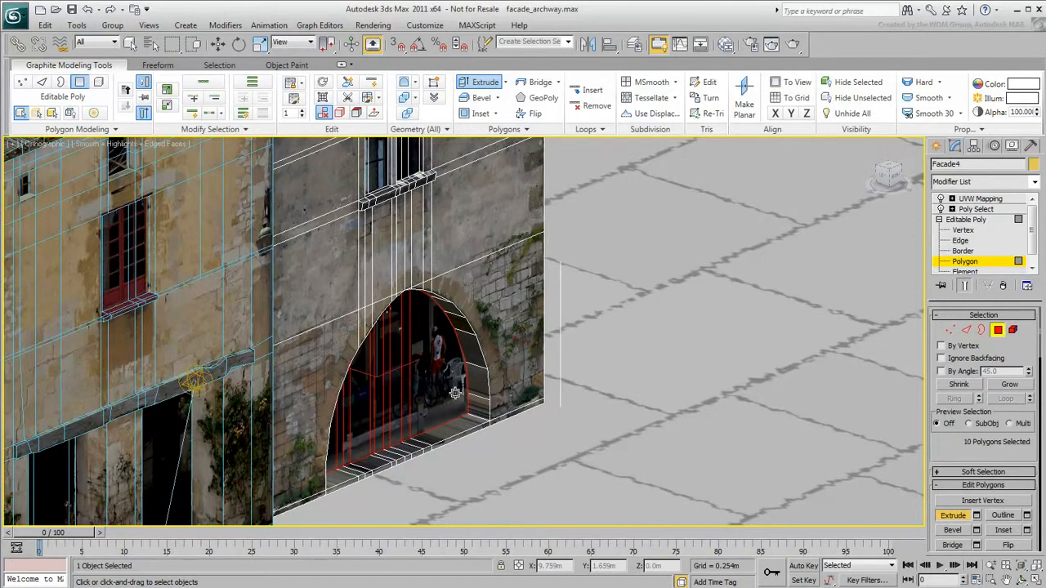
{"action": "right_click", "coordinate": [455, 393]}
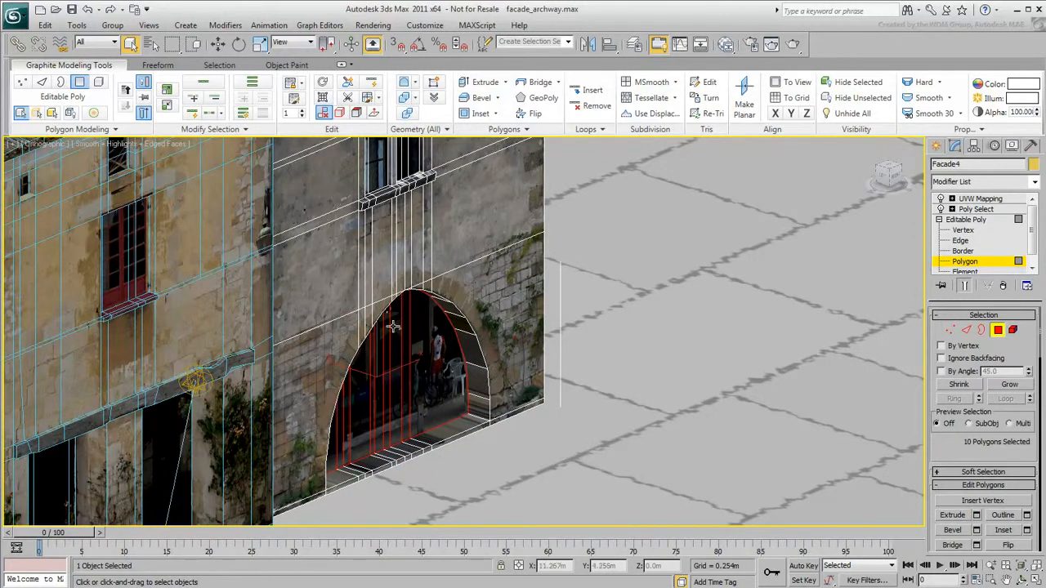
{"action": "left_click", "coordinate": [79, 82]}
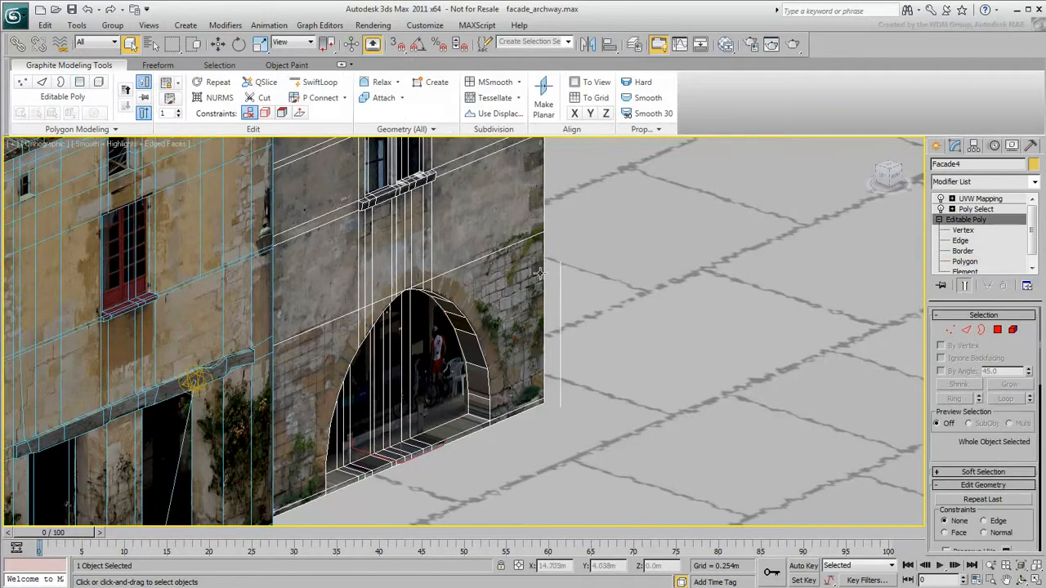
Step: Add an Unwrap UVW modifier above UVW Mapping on Facade4 and enter its Face level
{"action": "left_click", "coordinate": [975, 200]}
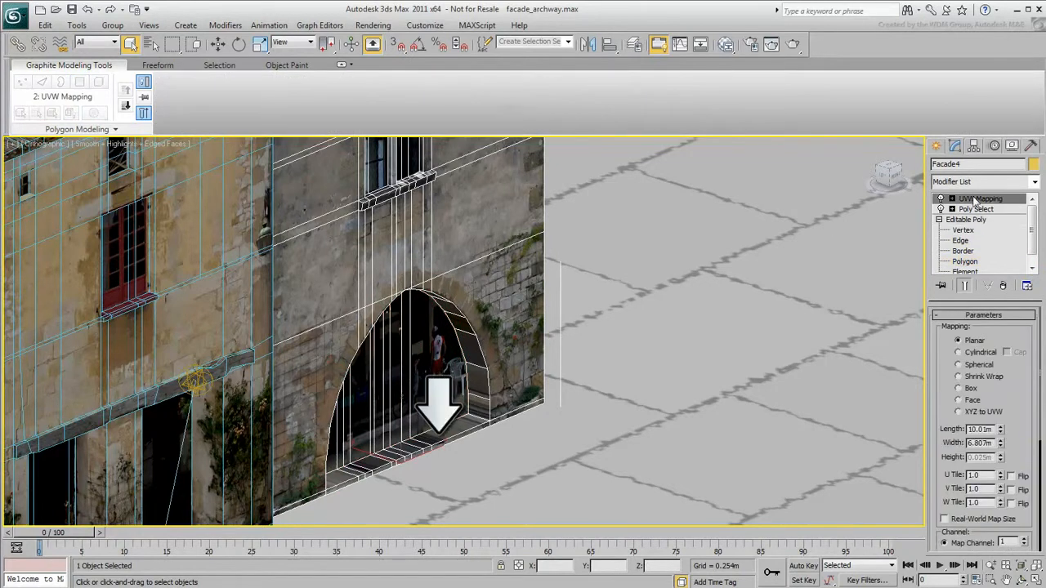
{"action": "left_click", "coordinate": [1034, 182]}
{"action": "scroll", "coordinate": [981, 368], "scroll_direction": "down", "scroll_amount": 20}
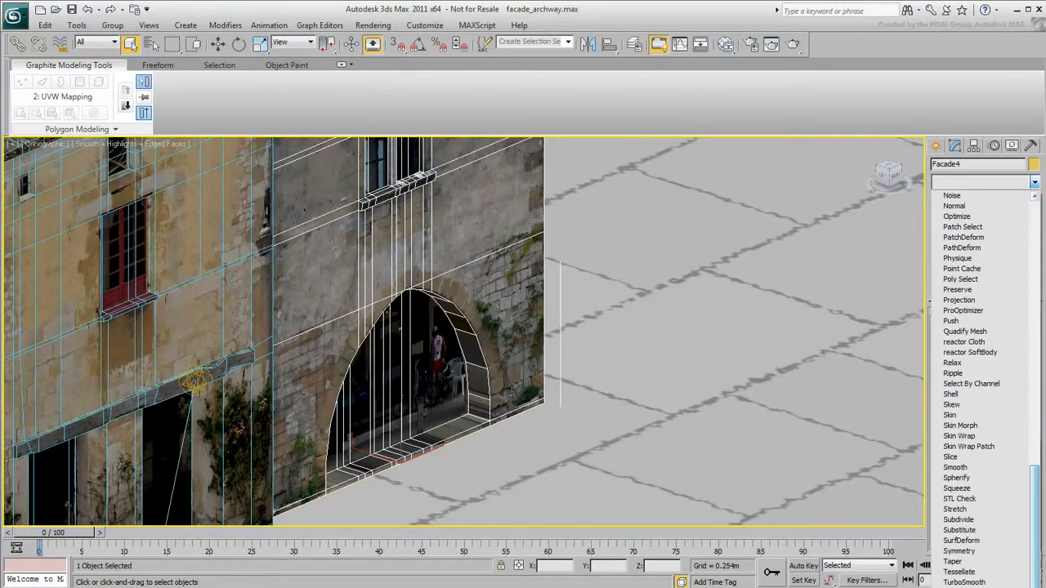
{"action": "left_click", "coordinate": [965, 587]}
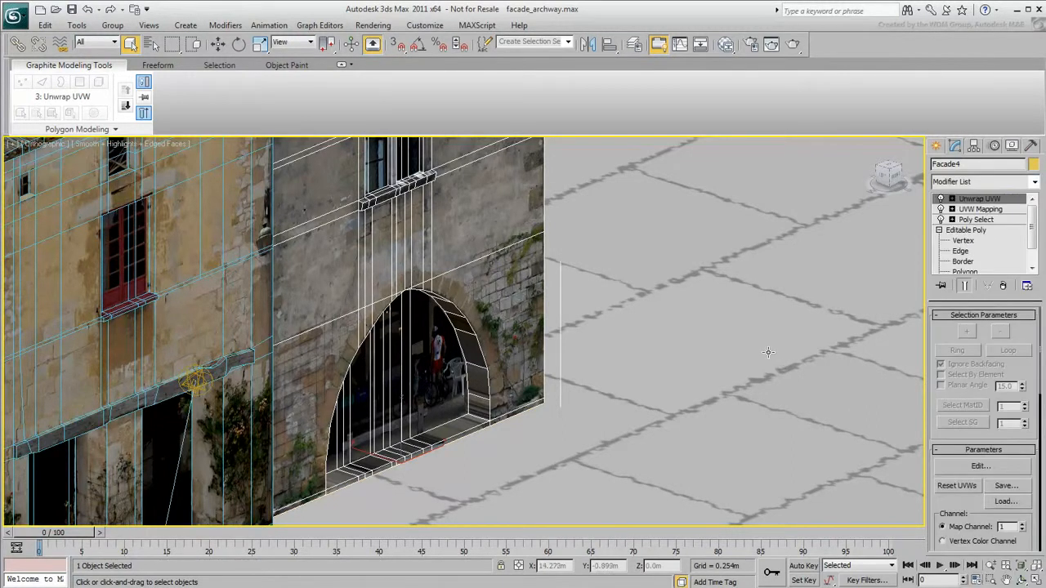
{"action": "left_click", "coordinate": [952, 200]}
{"action": "left_click", "coordinate": [974, 231]}
Step: Select all the floor faces of the archway recess and apply Planar mapping aligned to Z
{"action": "middle_click_drag", "start_coordinate": [528, 464], "coordinate": [578, 414]}
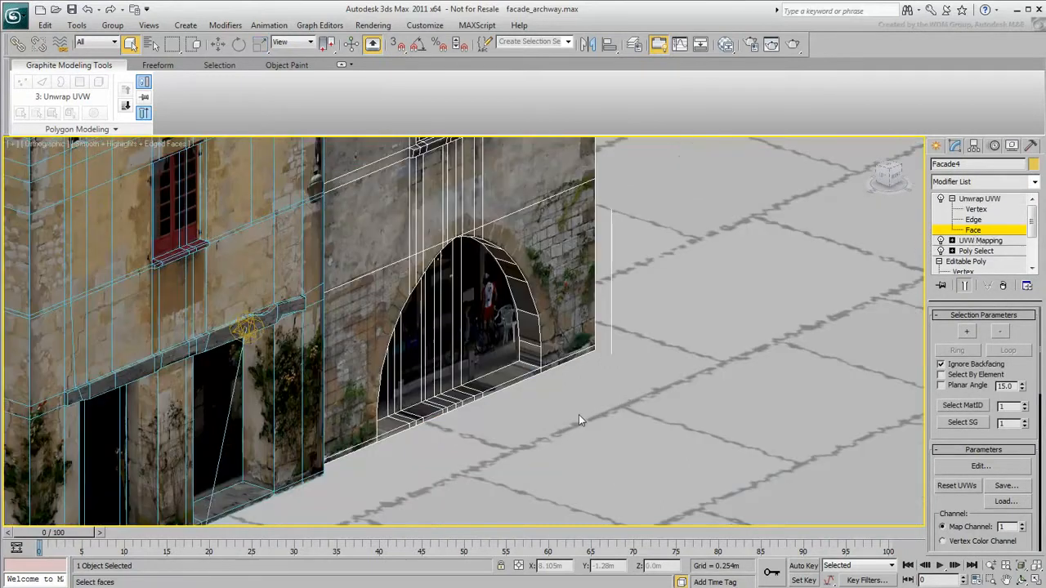
{"action": "left_click", "coordinate": [390, 426]}
{"action": "left_click", "coordinate": [412, 416], "text": "ctrl"}
{"action": "left_click", "coordinate": [420, 413], "text": "ctrl"}
{"action": "left_click", "coordinate": [433, 408], "text": "ctrl"}
{"action": "left_click", "coordinate": [443, 404], "text": "ctrl"}
{"action": "left_click", "coordinate": [450, 400], "text": "ctrl"}
{"action": "left_click", "coordinate": [456, 397], "text": "ctrl"}
{"action": "left_click", "coordinate": [464, 389], "text": "ctrl"}
{"action": "left_click", "coordinate": [489, 380], "text": "ctrl"}
{"action": "middle_click_drag", "start_coordinate": [633, 443], "coordinate": [597, 449], "text": "alt"}
{"action": "middle_click_drag", "start_coordinate": [487, 449], "coordinate": [565, 412]}
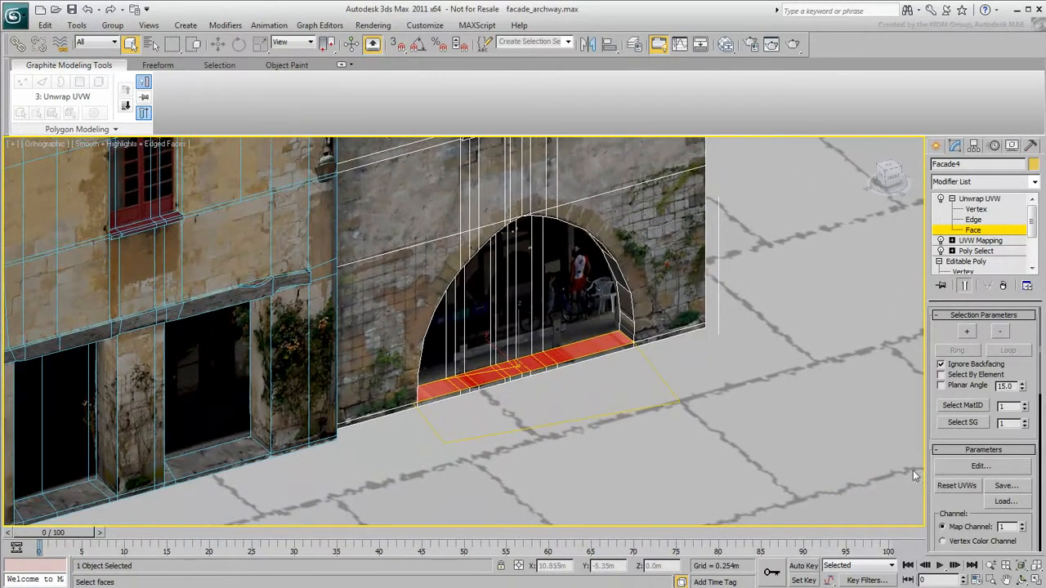
{"action": "left_click_drag", "start_coordinate": [965, 508], "coordinate": [978, 178]}
{"action": "left_click", "coordinate": [957, 451]}
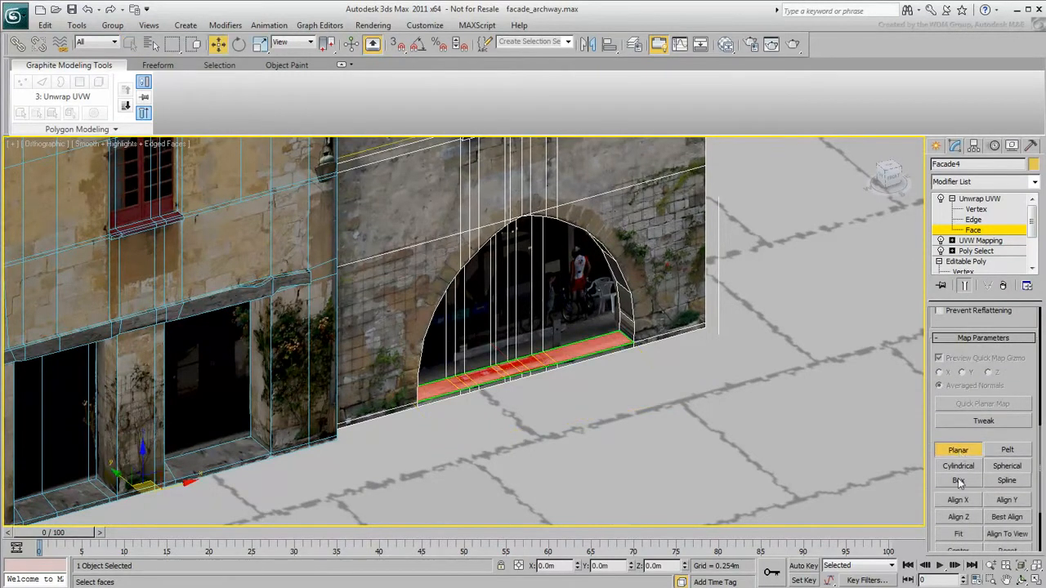
{"action": "left_click", "coordinate": [958, 517]}
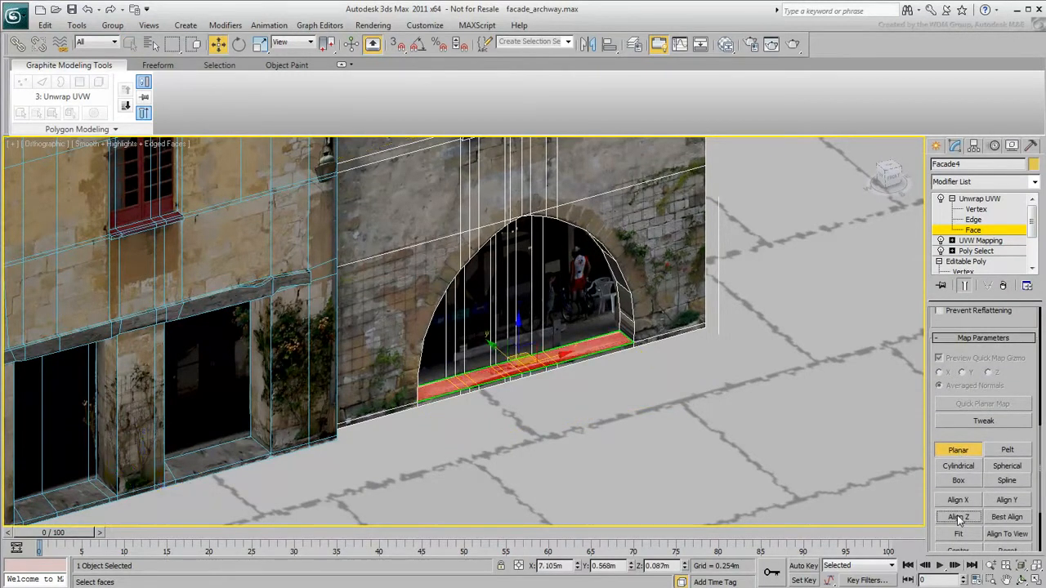
{"action": "left_click", "coordinate": [958, 452]}
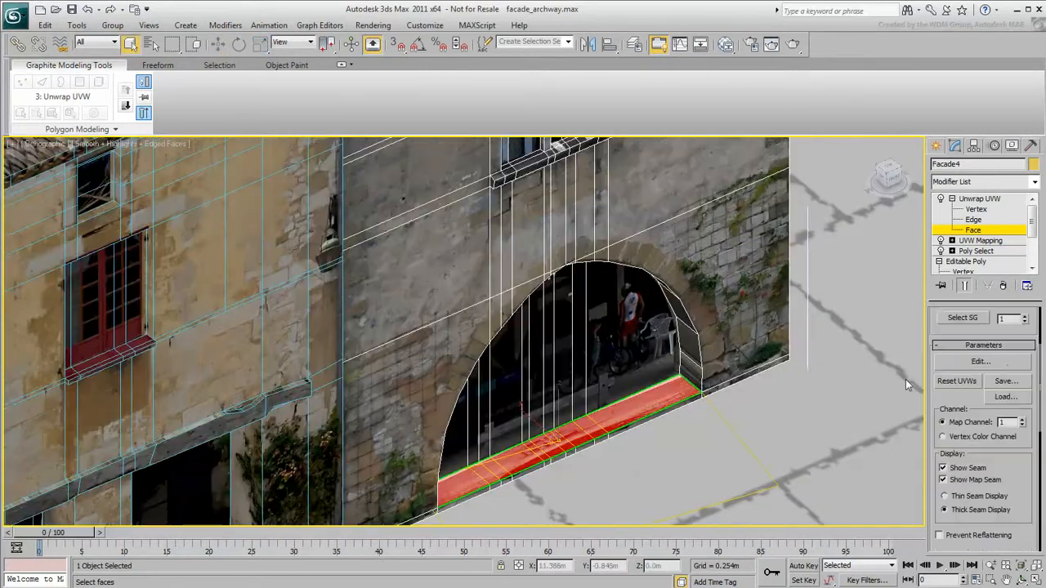
Step: Open the UVW editor with the fac4.jpg map as background and set the bitmap brightness to 0.75
{"action": "left_click", "coordinate": [1004, 360]}
{"action": "left_click", "coordinate": [385, 94]}
{"action": "left_click", "coordinate": [324, 117]}
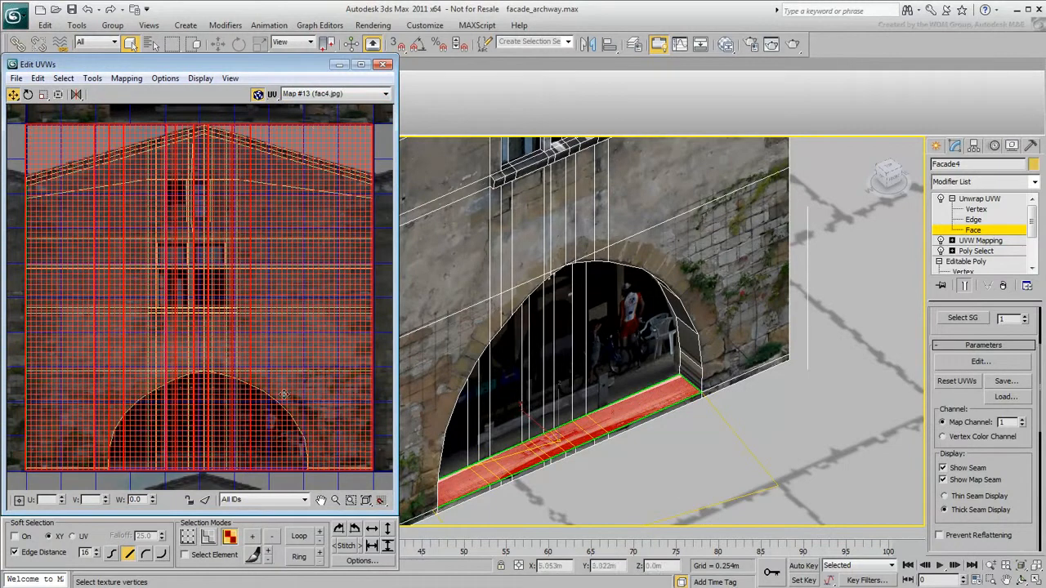
{"action": "left_click", "coordinate": [364, 562]}
{"action": "left_click_drag", "start_coordinate": [217, 66], "coordinate": [234, 30]}
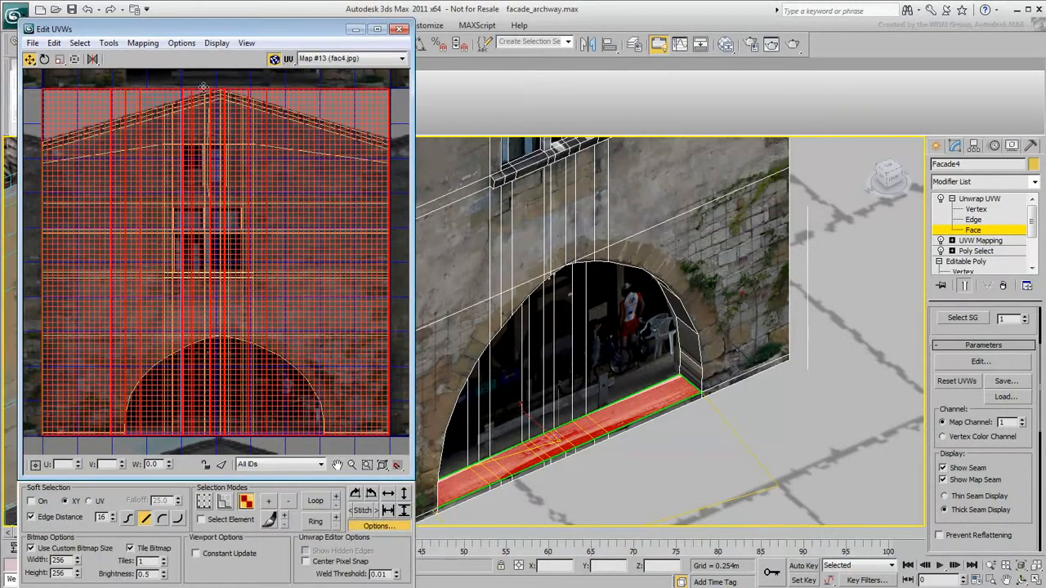
{"action": "left_click_drag", "start_coordinate": [152, 574], "coordinate": [107, 570]}
{"action": "type", "text": ".75"}
{"action": "key", "text": "Return"}
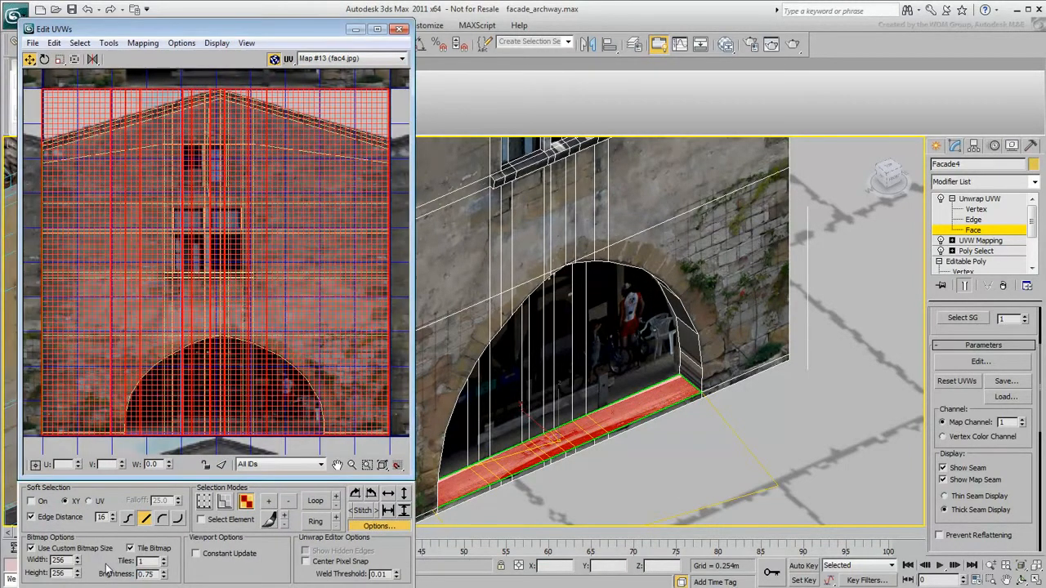
Step: Show only the selected faces in the editor and scale the floor UVs to a thin strip on the wall below the lower window
{"action": "left_click", "coordinate": [221, 465]}
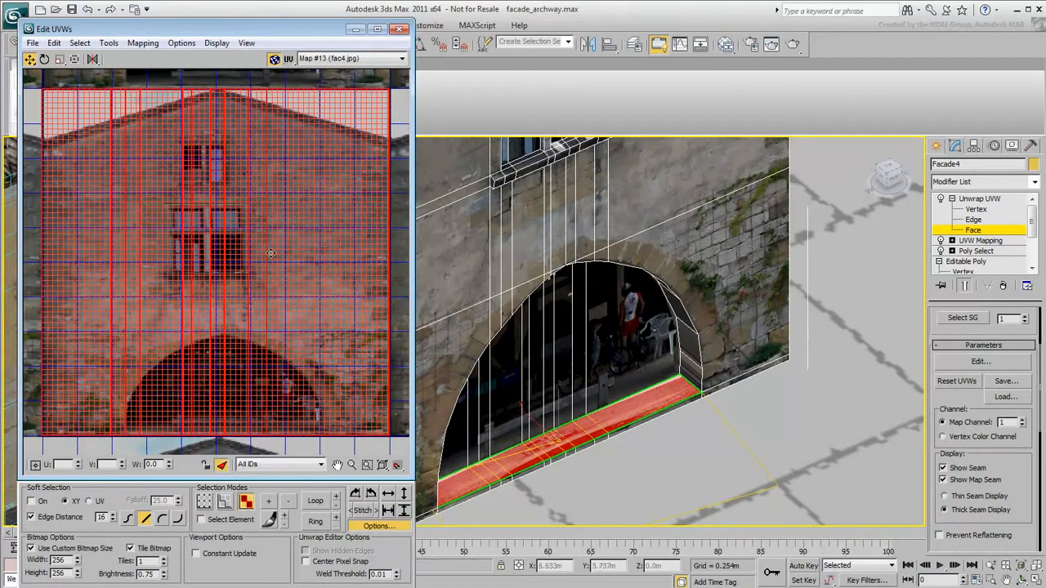
{"action": "left_click", "coordinate": [74, 60]}
{"action": "left_click_drag", "start_coordinate": [391, 90], "coordinate": [261, 281]}
{"action": "left_click_drag", "start_coordinate": [38, 445], "coordinate": [141, 306]}
{"action": "left_click_drag", "start_coordinate": [262, 305], "coordinate": [312, 305]}
{"action": "left_click_drag", "start_coordinate": [144, 307], "coordinate": [134, 308]}
Step: Select all the inner side faces around the archway curve and apply Cylindrical mapping aligned to Y
{"action": "mouse_move", "coordinate": [684, 489]}
{"action": "middle_mouse_down", "text": "alt"}
{"action": "mouse_move", "coordinate": [685, 476]}
{"action": "mouse_move", "coordinate": [643, 467]}
{"action": "mouse_move", "coordinate": [658, 478]}
{"action": "mouse_move", "coordinate": [650, 459]}
{"action": "mouse_move", "coordinate": [690, 376]}
{"action": "middle_mouse_up", "text": "alt"}
{"action": "left_click", "coordinate": [696, 369]}
{"action": "left_click", "coordinate": [696, 365], "text": "ctrl"}
{"action": "left_click", "coordinate": [690, 321], "text": "ctrl"}
{"action": "left_click", "coordinate": [679, 283], "text": "ctrl"}
{"action": "left_click", "coordinate": [662, 256], "text": "ctrl"}
{"action": "left_click", "coordinate": [638, 231], "text": "ctrl"}
{"action": "middle_click_drag", "start_coordinate": [645, 302], "coordinate": [603, 335], "text": "alt"}
{"action": "scroll", "coordinate": [657, 364], "scroll_direction": "up", "scroll_amount": 2}
{"action": "left_click", "coordinate": [711, 236], "text": "ctrl"}
{"action": "left_click", "coordinate": [691, 228], "text": "ctrl"}
{"action": "left_click", "coordinate": [670, 219], "text": "ctrl"}
{"action": "left_click", "coordinate": [641, 239], "text": "ctrl"}
{"action": "left_click", "coordinate": [626, 248], "text": "ctrl"}
{"action": "left_click", "coordinate": [610, 258], "text": "ctrl"}
{"action": "left_click", "coordinate": [591, 273], "text": "ctrl"}
{"action": "left_click", "coordinate": [575, 288], "text": "ctrl"}
{"action": "left_click", "coordinate": [563, 302], "text": "ctrl"}
{"action": "left_click", "coordinate": [547, 319], "text": "ctrl"}
{"action": "left_click", "coordinate": [531, 349], "text": "ctrl"}
{"action": "left_click", "coordinate": [512, 394], "text": "ctrl"}
{"action": "left_click", "coordinate": [498, 438], "text": "ctrl"}
{"action": "left_click", "coordinate": [493, 488], "text": "ctrl"}
{"action": "middle_click_drag", "start_coordinate": [670, 454], "coordinate": [658, 417], "text": "alt"}
{"action": "scroll", "coordinate": [658, 418], "scroll_direction": "down", "scroll_amount": 2}
{"action": "left_click", "coordinate": [943, 469]}
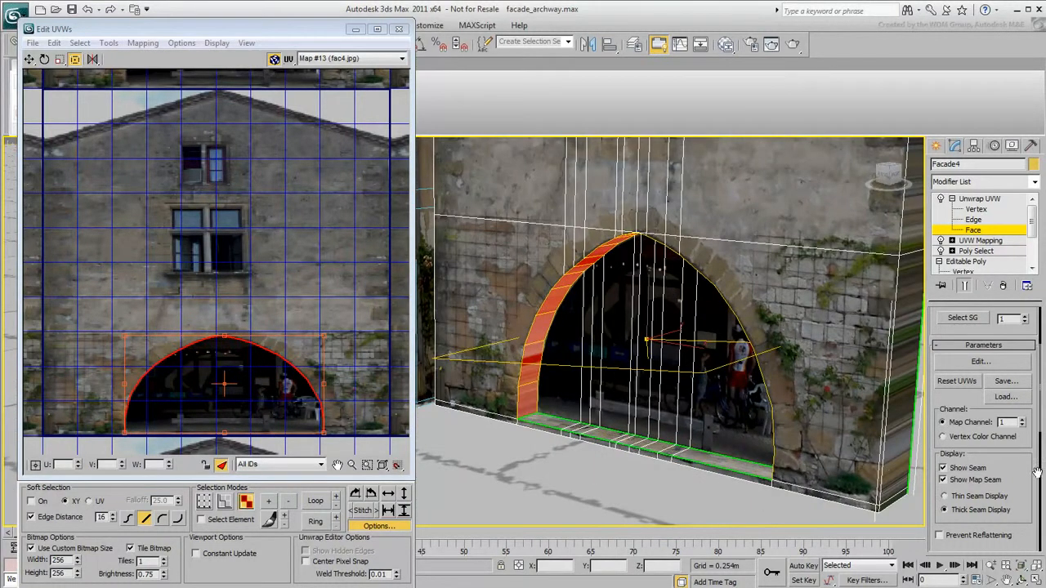
{"action": "scroll", "coordinate": [948, 458], "scroll_direction": "down", "scroll_amount": 6}
{"action": "left_click", "coordinate": [958, 424]}
{"action": "left_click", "coordinate": [1010, 459]}
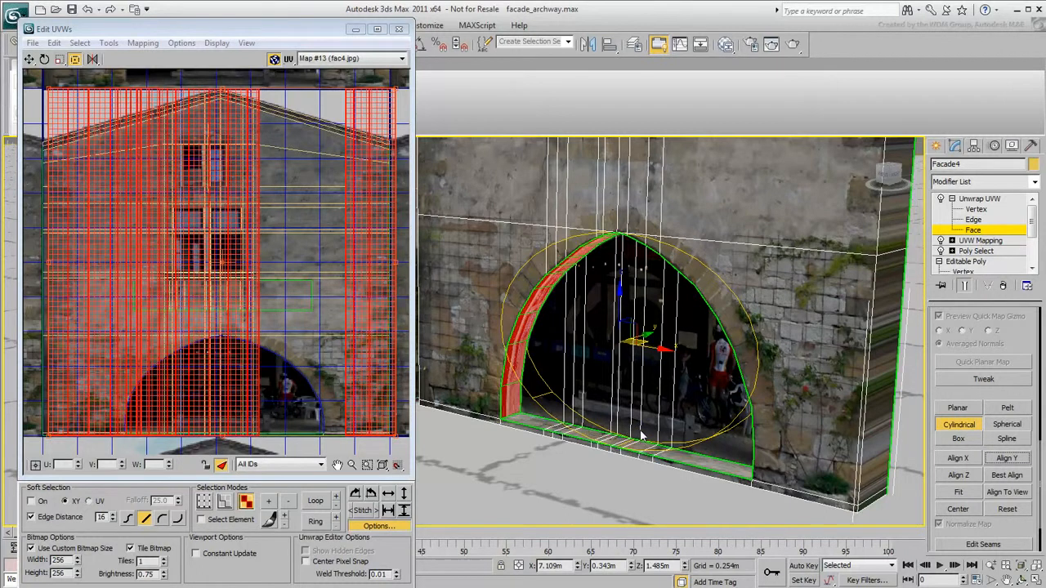
Step: Hide the UVW editor's extra options, reposition the editor, and filter it to show only the selected faces
{"action": "left_click", "coordinate": [378, 526]}
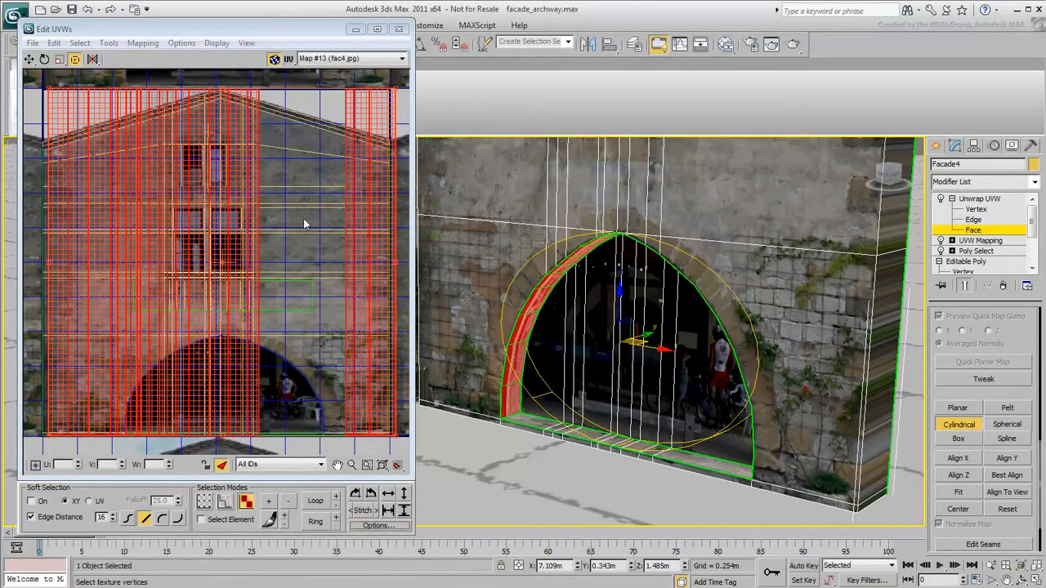
{"action": "left_click_drag", "start_coordinate": [241, 34], "coordinate": [244, 85]}
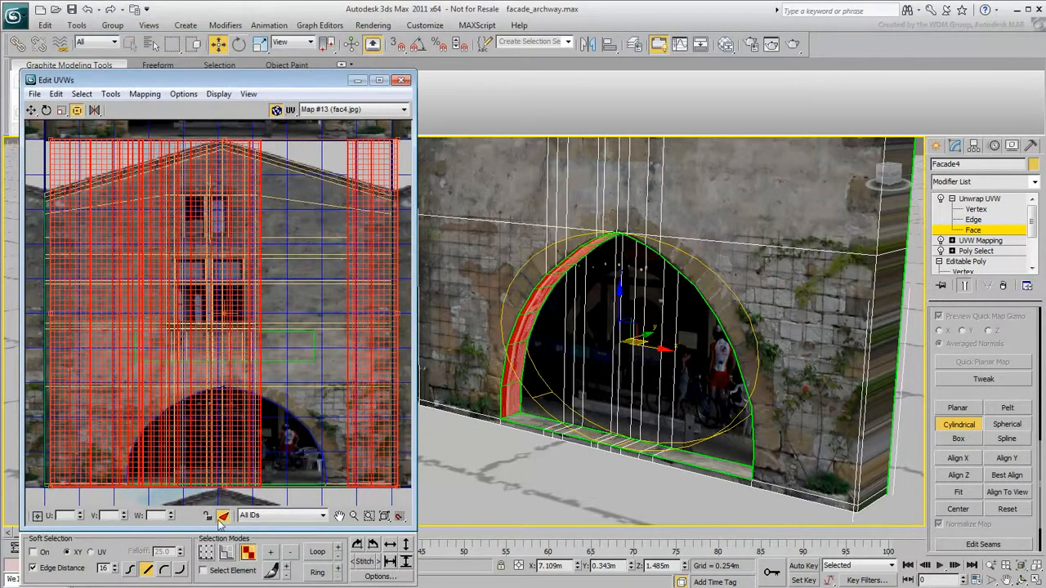
{"action": "left_click", "coordinate": [224, 519]}
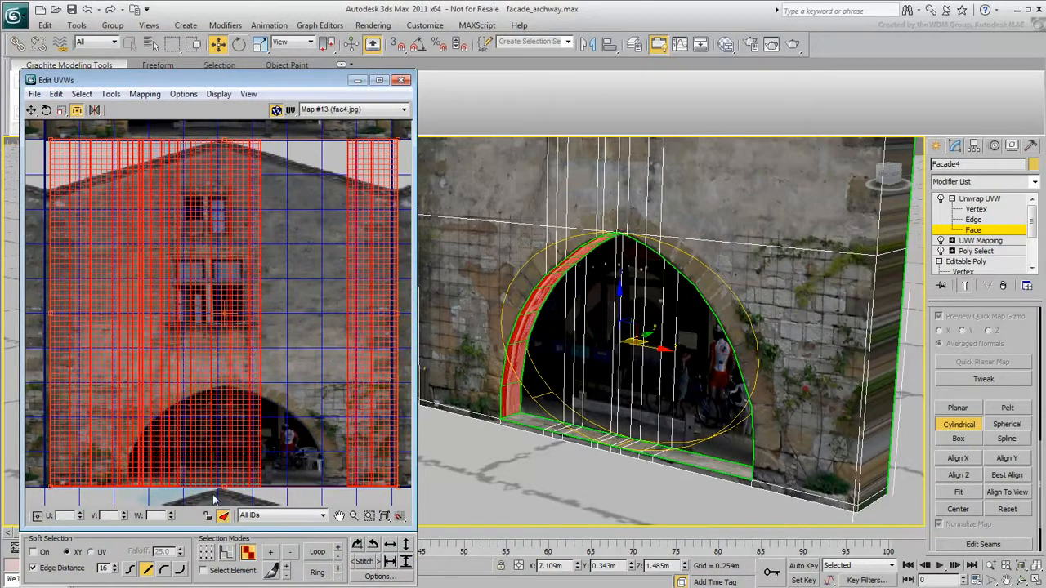
Step: Rotate the cylindrical mapping gizmo with angle snap on, fit it to the selected archway faces, and exit Cylindrical mapping
{"action": "right_click", "coordinate": [622, 368]}
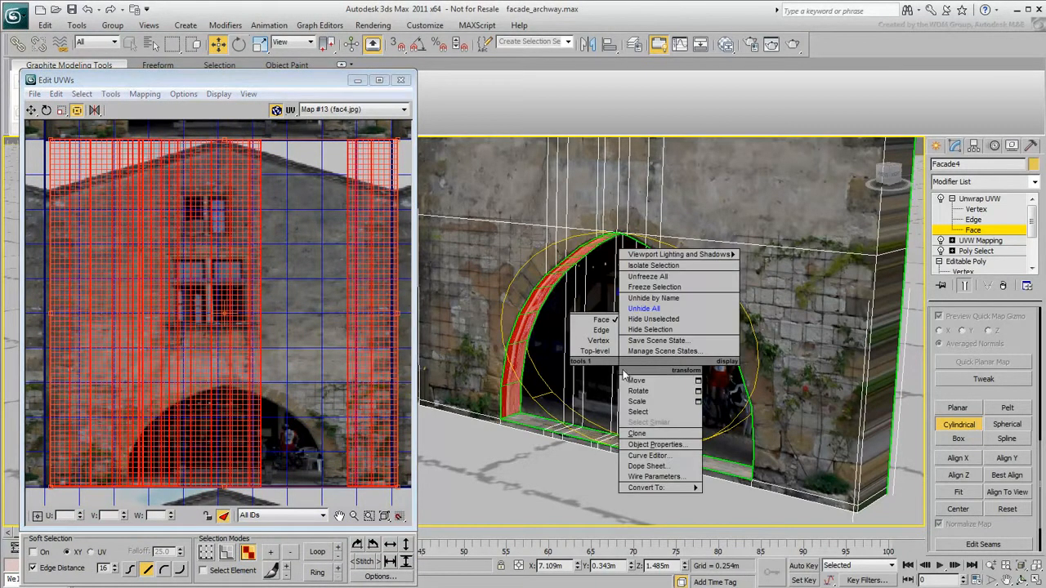
{"action": "left_click", "coordinate": [641, 393]}
{"action": "left_click_drag", "start_coordinate": [651, 324], "coordinate": [646, 280]}
{"action": "right_click", "coordinate": [647, 280]}
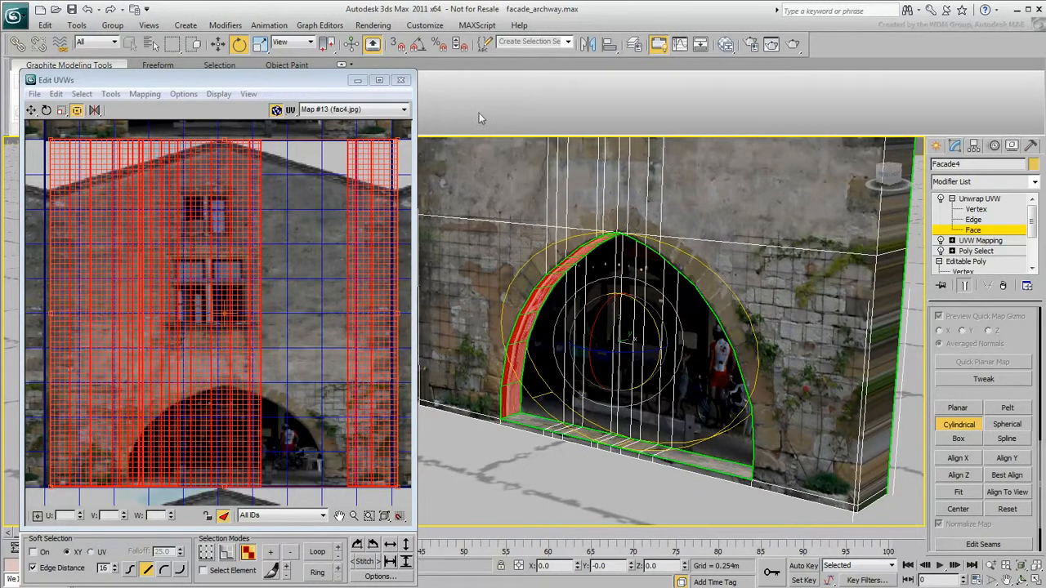
{"action": "left_click", "coordinate": [418, 45]}
{"action": "left_click_drag", "start_coordinate": [644, 307], "coordinate": [660, 368]}
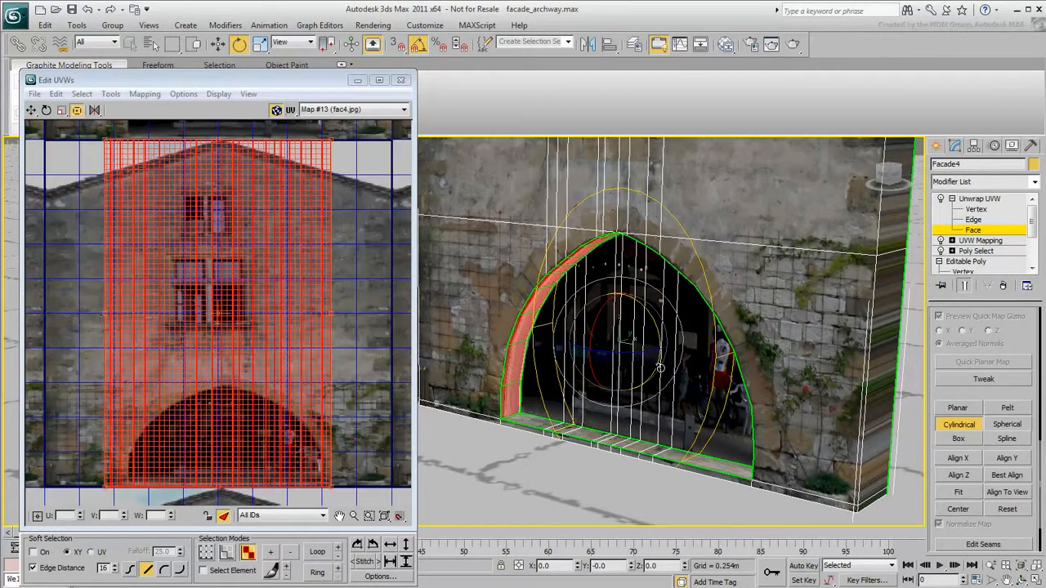
{"action": "left_click", "coordinate": [959, 495]}
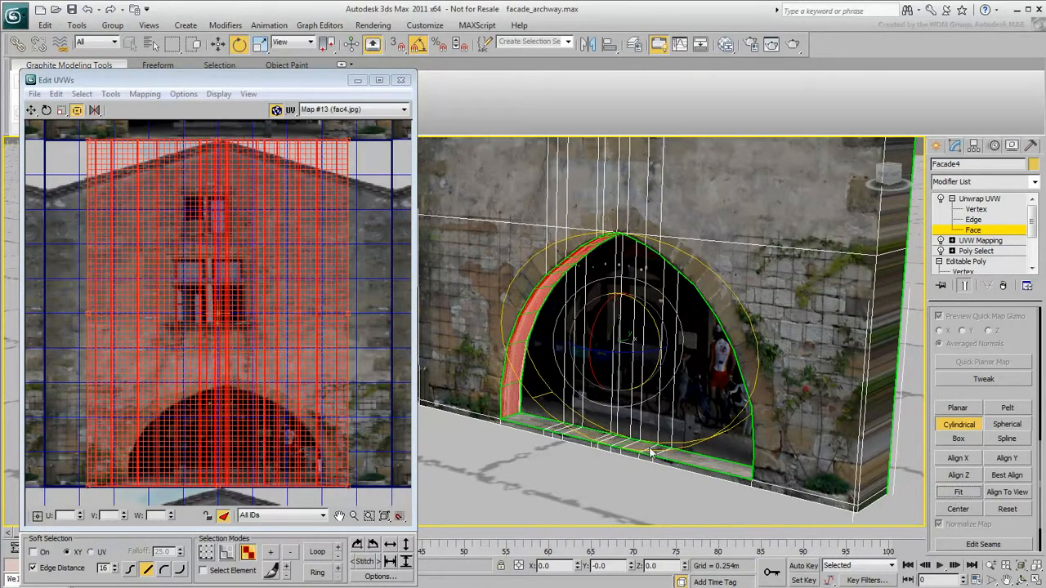
{"action": "left_click", "coordinate": [969, 433]}
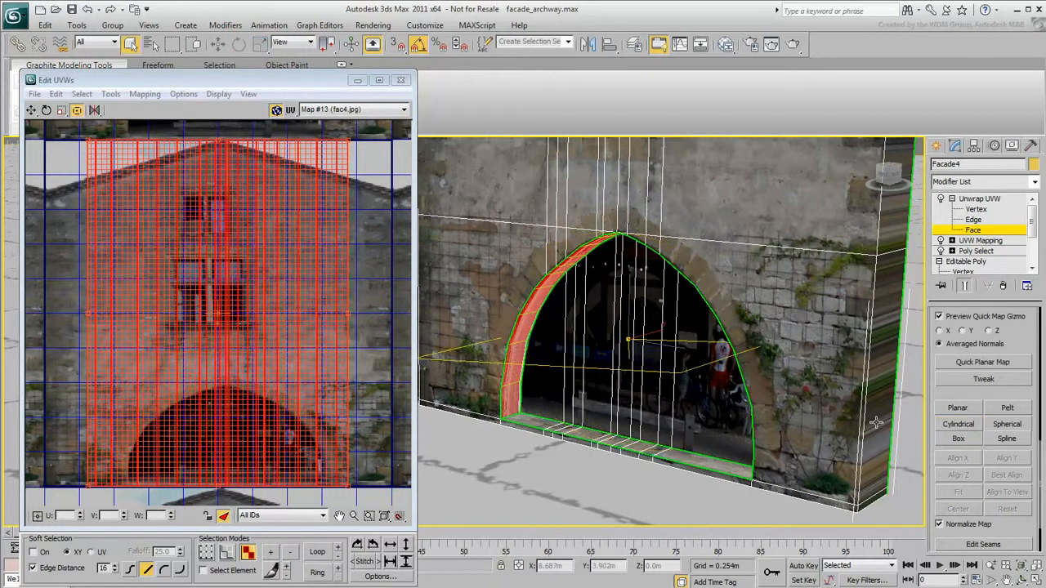
Step: Scale the archway face UVs down to a thin horizontal strip on the wall between the lower window and the arch
{"action": "left_click_drag", "start_coordinate": [347, 140], "coordinate": [332, 350]}
{"action": "left_click_drag", "start_coordinate": [332, 486], "coordinate": [343, 375]}
{"action": "left_click_drag", "start_coordinate": [87, 376], "coordinate": [114, 375]}
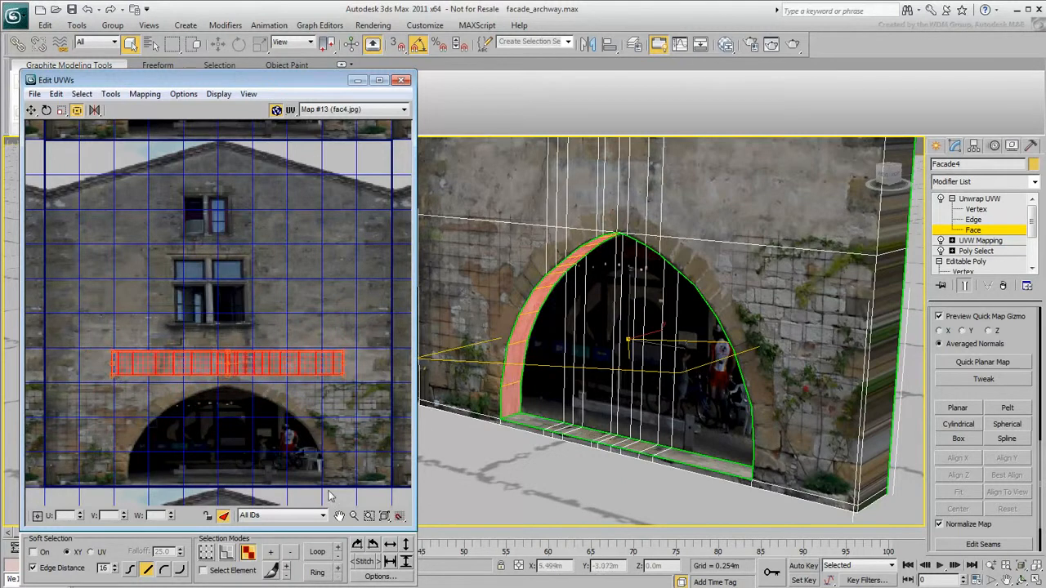
Step: Check which archway faces lie at the strip's right end, and mirror the whole strip horizontally
{"action": "left_click", "coordinate": [354, 323]}
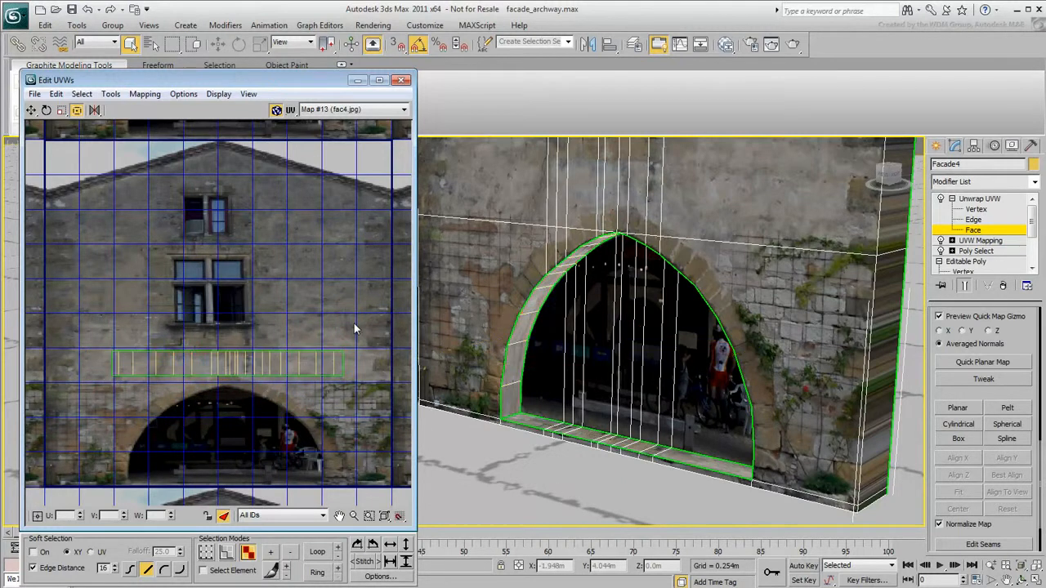
{"action": "left_click_drag", "start_coordinate": [354, 325], "coordinate": [341, 397]}
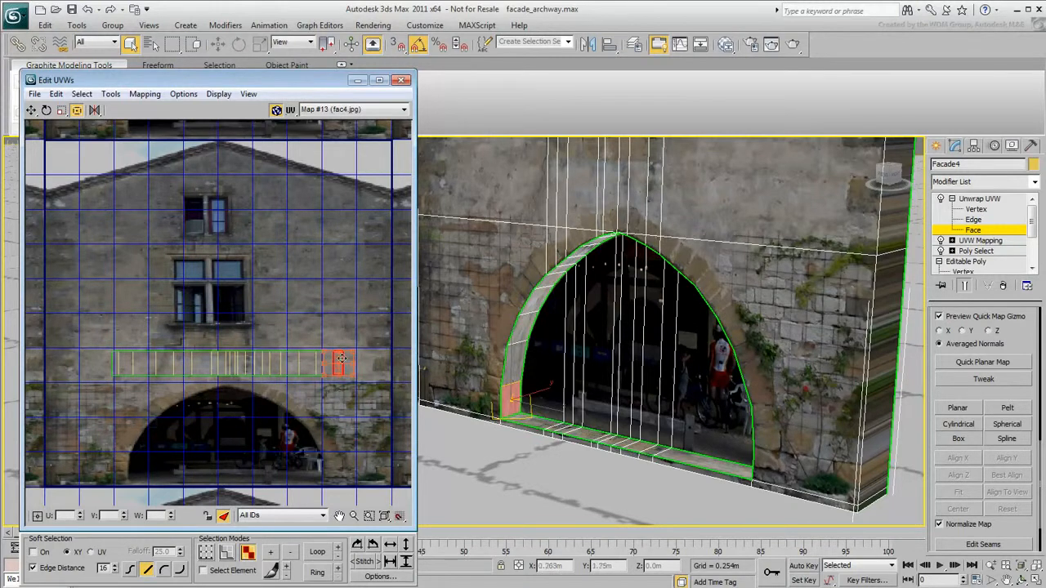
{"action": "left_click_drag", "start_coordinate": [368, 331], "coordinate": [87, 397]}
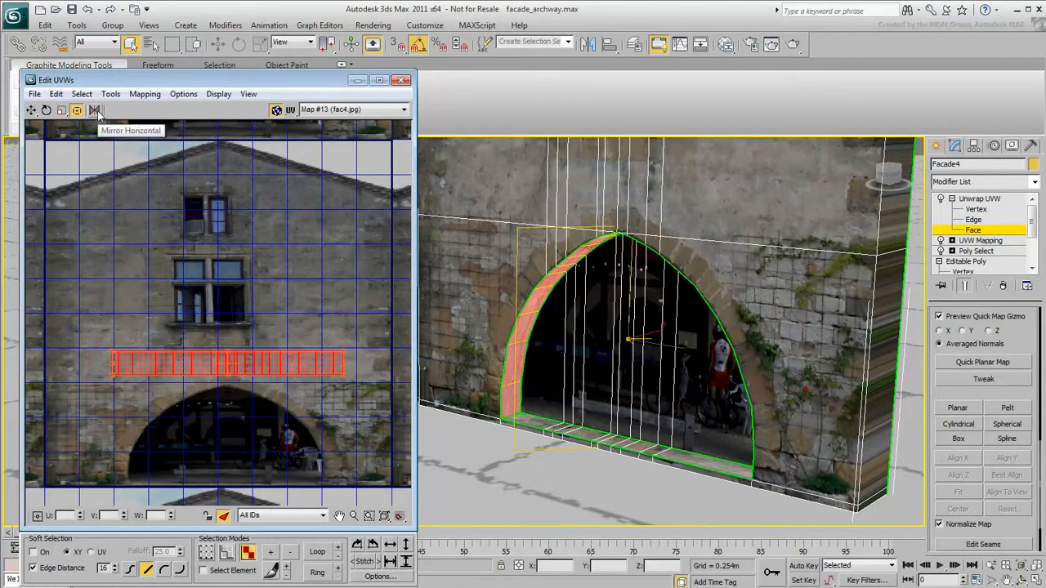
{"action": "left_click", "coordinate": [95, 110]}
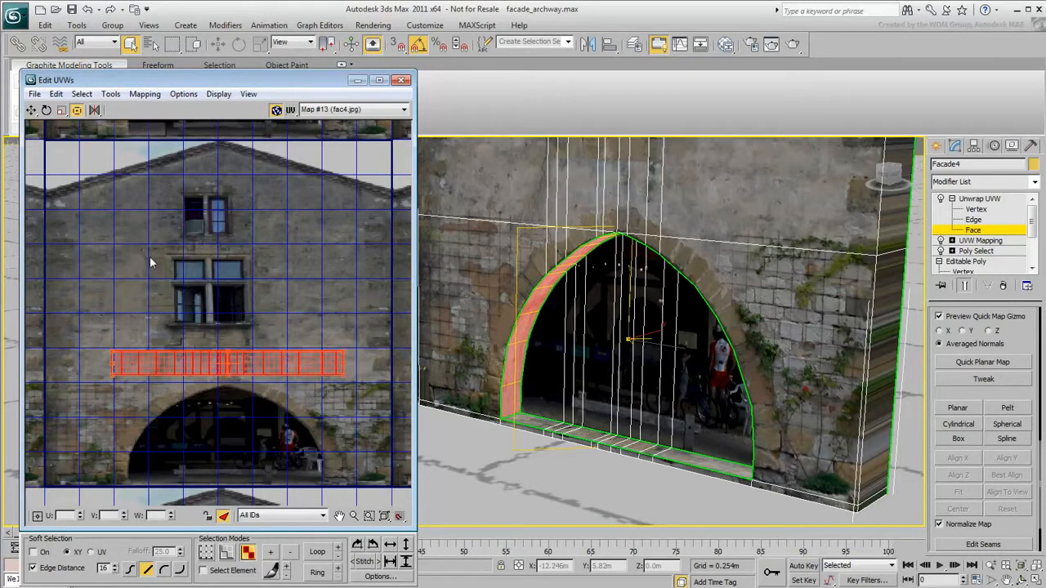
Step: Select faces along the strip's left end one after another to check their order against the archway in the viewport
{"action": "left_click", "coordinate": [147, 286]}
{"action": "left_click_drag", "start_coordinate": [72, 320], "coordinate": [86, 350]}
{"action": "left_click_drag", "start_coordinate": [120, 395], "coordinate": [115, 395]}
{"action": "left_click_drag", "start_coordinate": [134, 338], "coordinate": [133, 390]}
{"action": "left_click_drag", "start_coordinate": [162, 337], "coordinate": [164, 381]}
{"action": "left_click", "coordinate": [129, 309]}
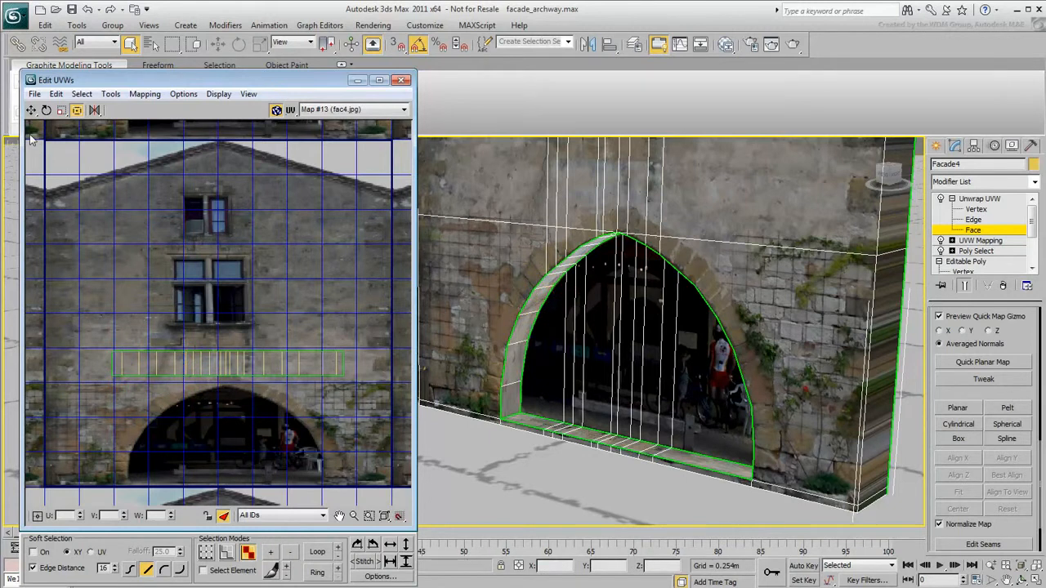
Step: Switch to vertex selection and start Sketch Vertices with Drag Selection, Free Form alignment, and a drag cursor size of 8
{"action": "left_click", "coordinate": [206, 552]}
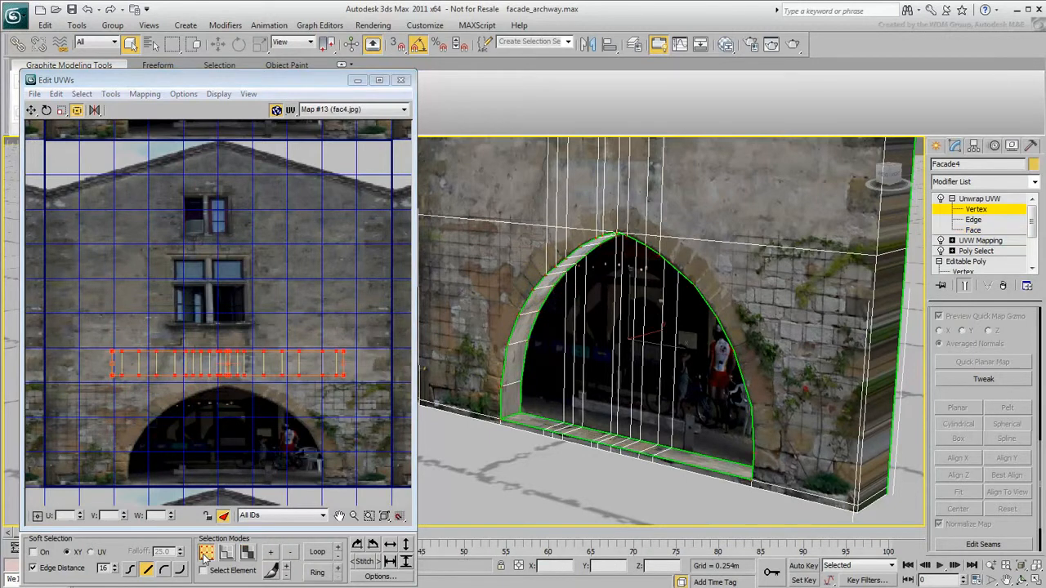
{"action": "left_click", "coordinate": [178, 320]}
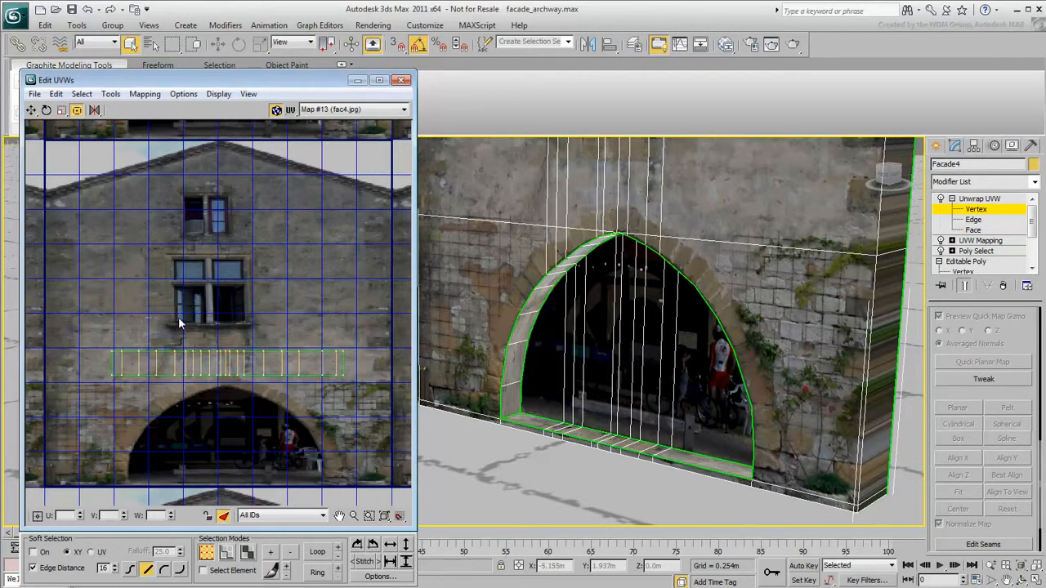
{"action": "left_click", "coordinate": [110, 94]}
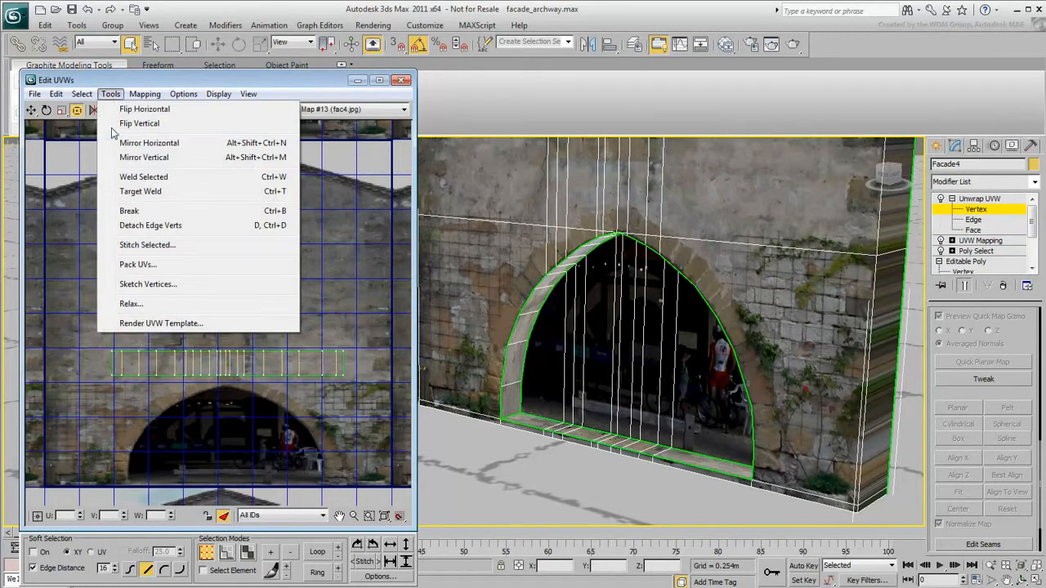
{"action": "left_click", "coordinate": [147, 285]}
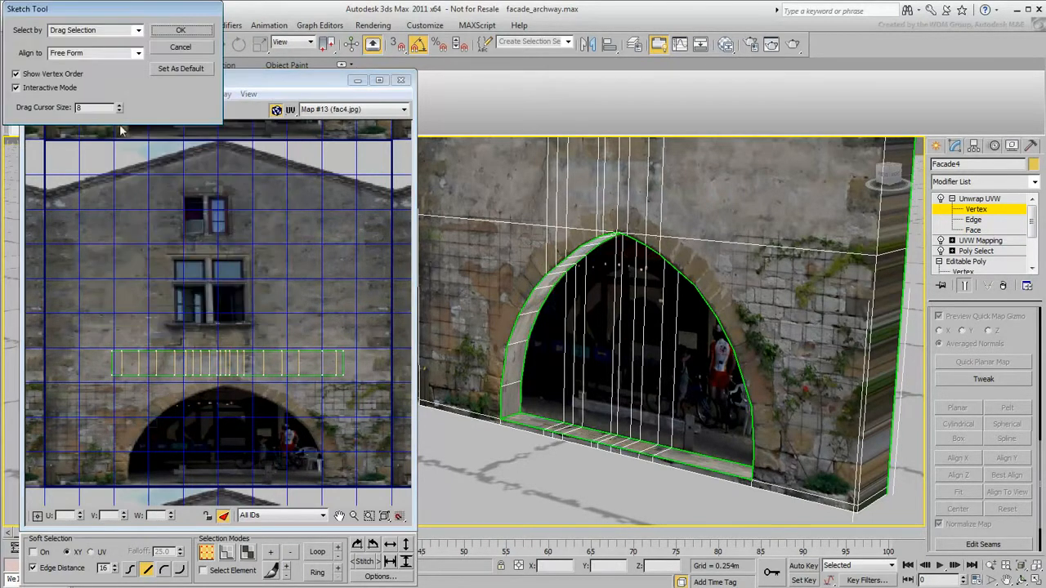
{"action": "left_click_drag", "start_coordinate": [89, 14], "coordinate": [117, 174]}
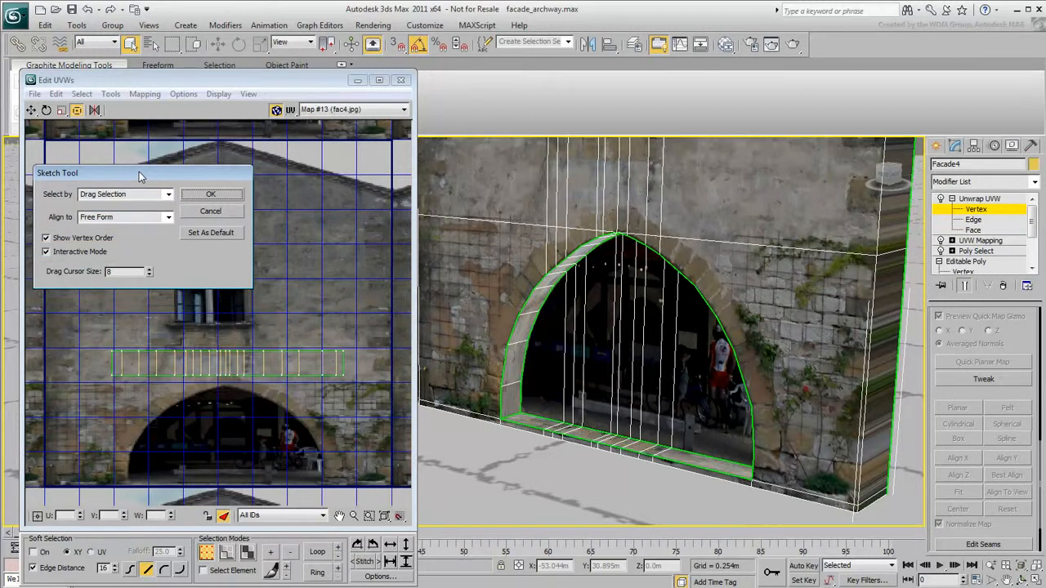
{"action": "left_click", "coordinate": [210, 197]}
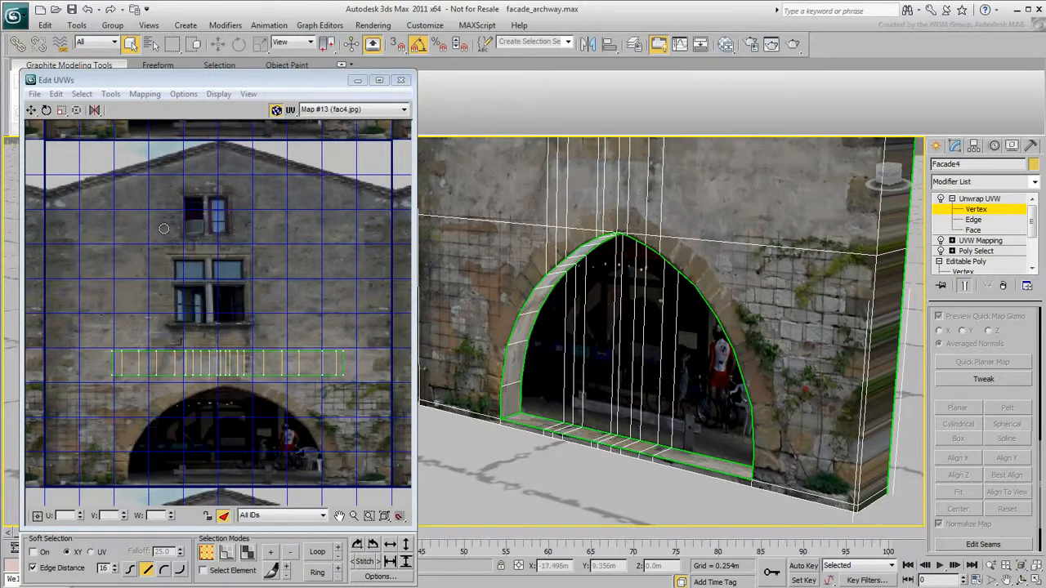
Step: Sketch the strip's lower vertices along the inner edge of the arch stones and its upper vertices along their outer edge
{"action": "left_click_drag", "start_coordinate": [99, 373], "coordinate": [360, 379]}
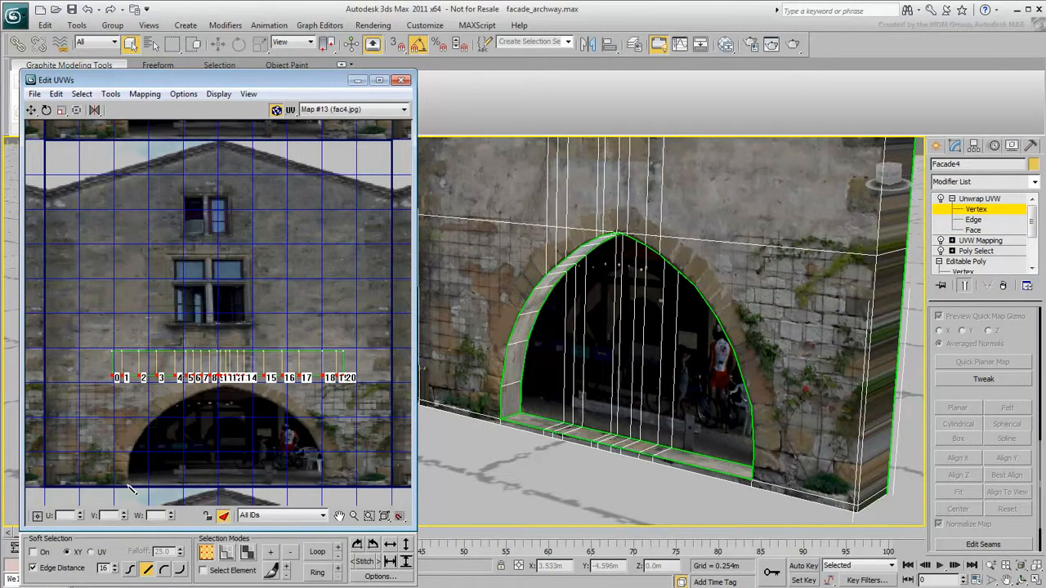
{"action": "mouse_move", "coordinate": [128, 489]}
{"action": "left_mouse_down"}
{"action": "mouse_move", "coordinate": [157, 427]}
{"action": "mouse_move", "coordinate": [233, 395]}
{"action": "mouse_move", "coordinate": [313, 423]}
{"action": "mouse_move", "coordinate": [328, 480]}
{"action": "left_mouse_up"}
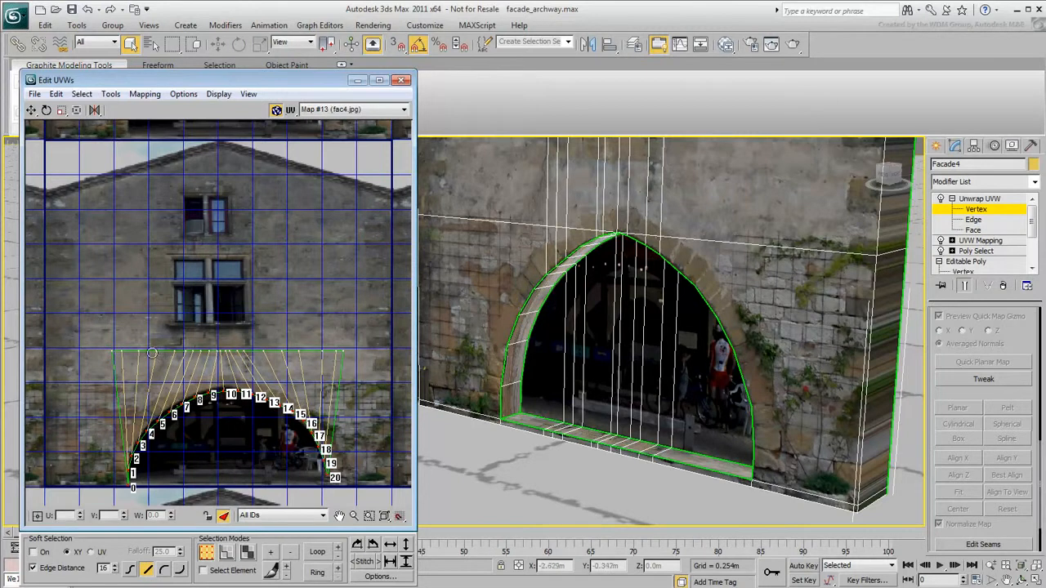
{"action": "left_click", "coordinate": [88, 353]}
{"action": "left_click_drag", "start_coordinate": [96, 353], "coordinate": [350, 355]}
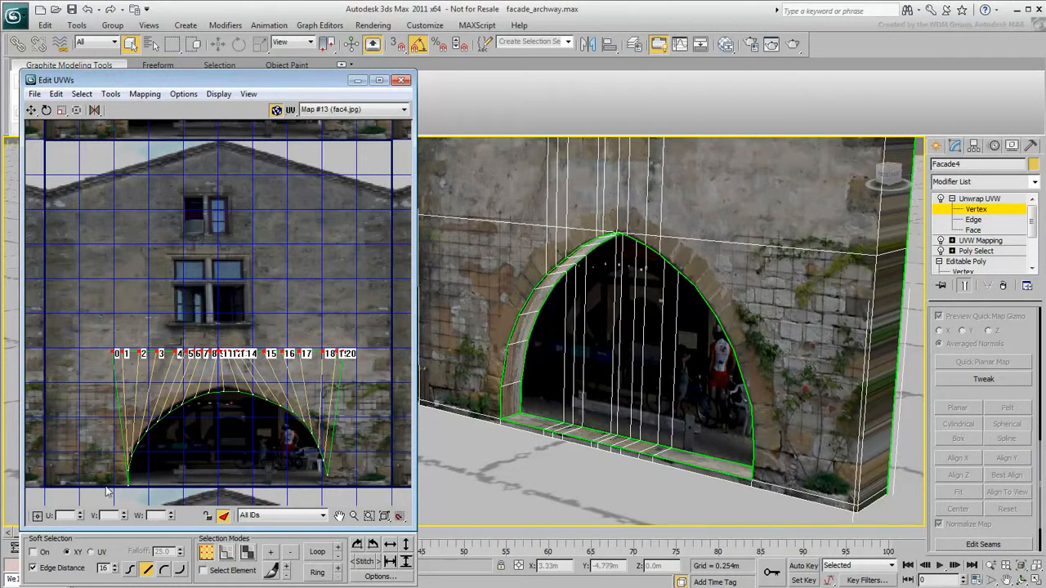
{"action": "mouse_move", "coordinate": [105, 467]}
{"action": "left_mouse_down"}
{"action": "mouse_move", "coordinate": [143, 400]}
{"action": "mouse_move", "coordinate": [196, 378]}
{"action": "mouse_move", "coordinate": [270, 375]}
{"action": "mouse_move", "coordinate": [336, 429]}
{"action": "mouse_move", "coordinate": [354, 476]}
{"action": "left_mouse_up"}
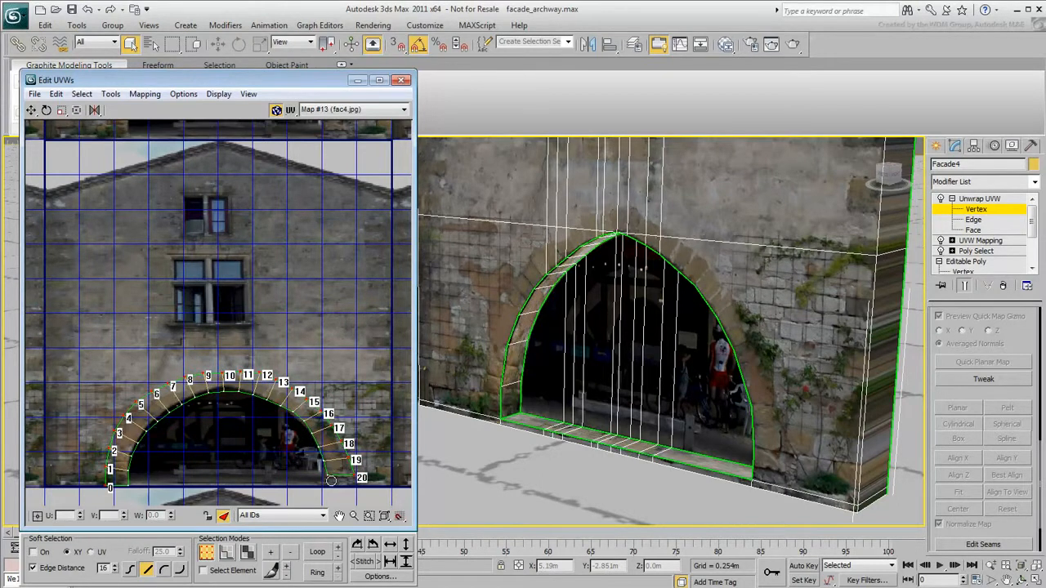
{"action": "right_click", "coordinate": [283, 469]}
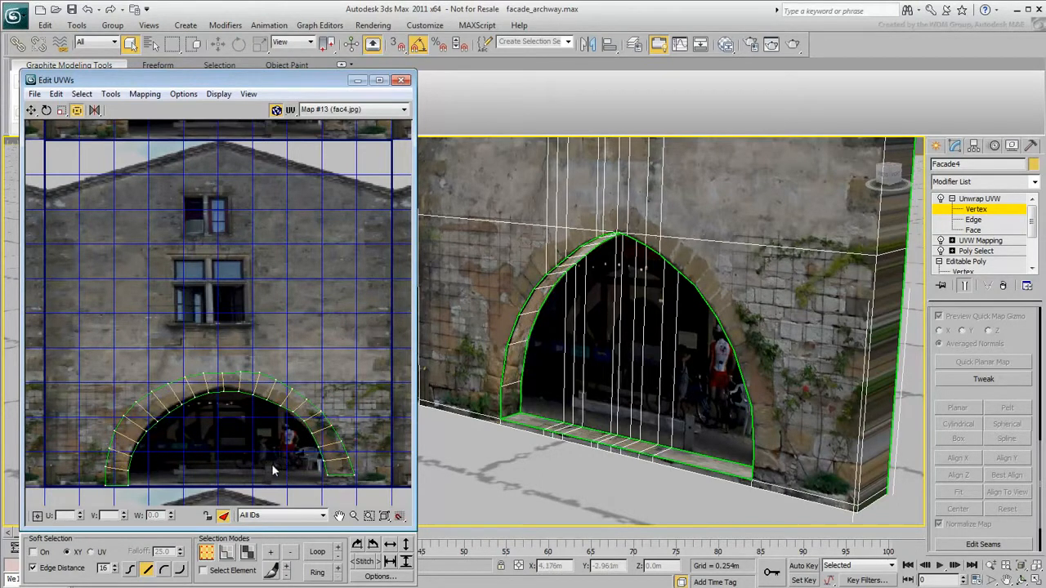
Step: Move individual inner-row UV vertices so they follow the inner edge of the arch stones in the background image
{"action": "middle_click_drag", "start_coordinate": [233, 446], "coordinate": [233, 347]}
{"action": "scroll", "coordinate": [233, 348], "scroll_direction": "up", "scroll_amount": 3}
{"action": "middle_click_drag", "start_coordinate": [208, 405], "coordinate": [204, 396]}
{"action": "left_click", "coordinate": [31, 110]}
{"action": "left_click", "coordinate": [54, 357]}
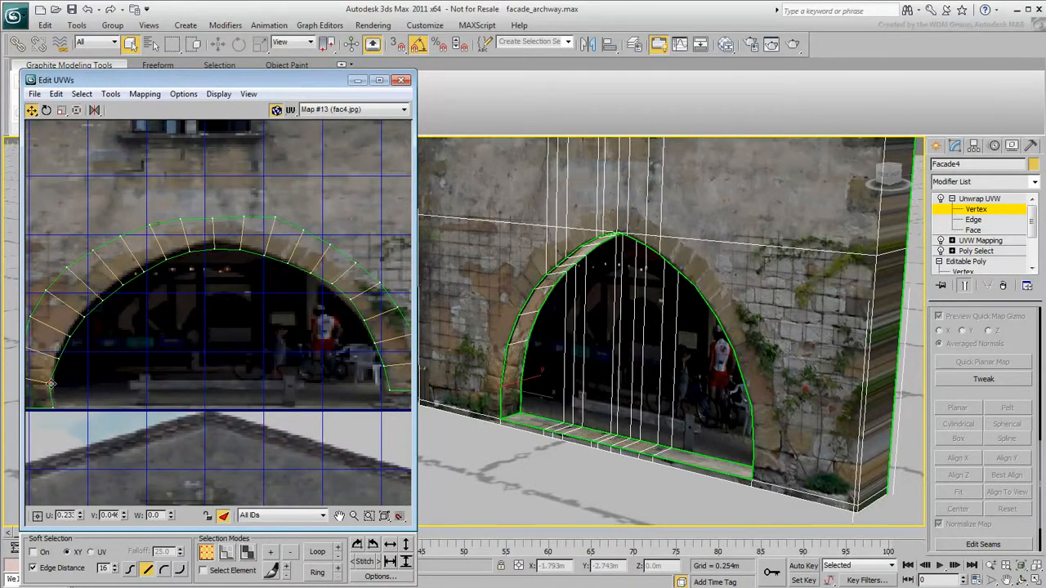
{"action": "left_click", "coordinate": [119, 276]}
{"action": "left_click", "coordinate": [217, 239]}
{"action": "left_click_drag", "start_coordinate": [240, 249], "coordinate": [314, 271]}
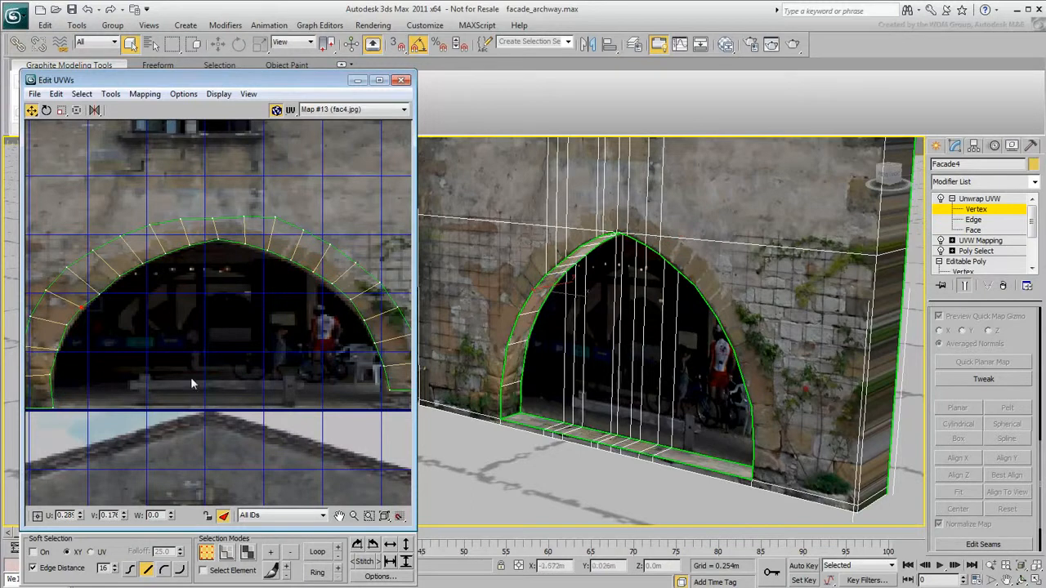
Step: Close the UVW editor and exit the Unwrap UVW vertex sub-object level, framing both neighbouring facades
{"action": "left_click", "coordinate": [401, 79]}
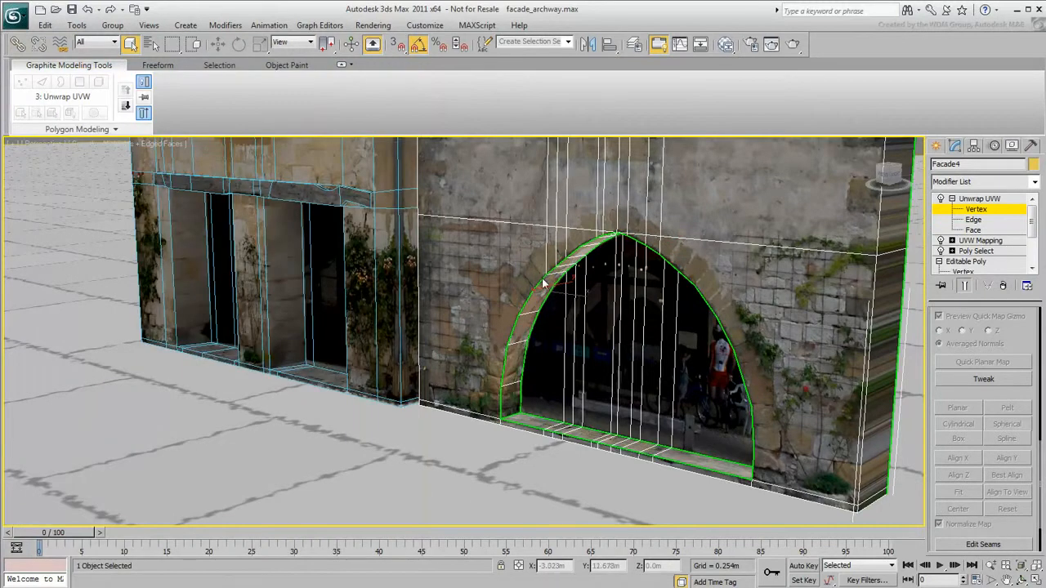
{"action": "scroll", "coordinate": [542, 279], "scroll_direction": "down", "scroll_amount": 3}
{"action": "middle_click_drag", "start_coordinate": [538, 279], "coordinate": [543, 465]}
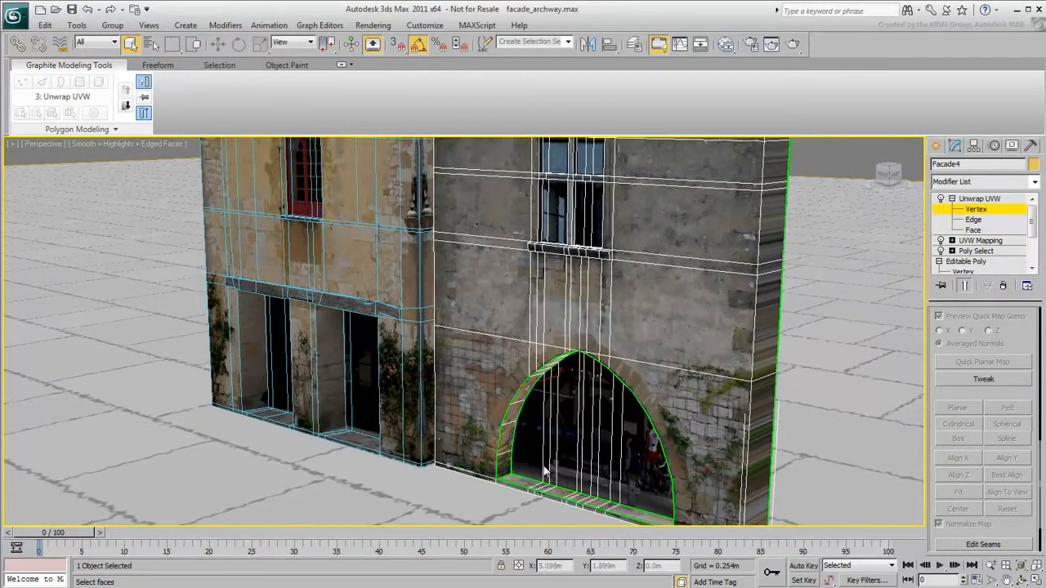
{"action": "left_click", "coordinate": [974, 210]}
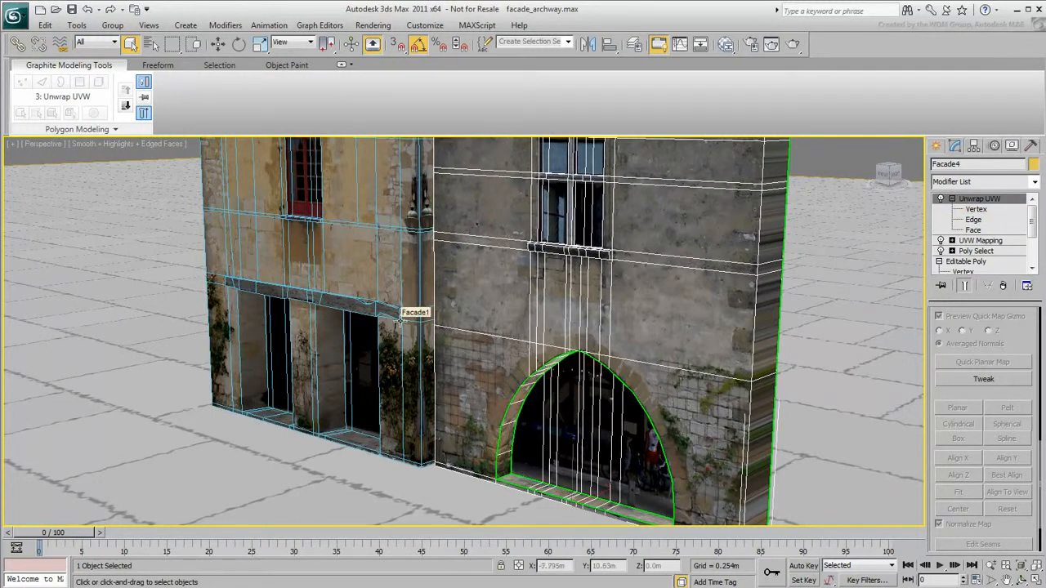
Step: Open facade_modeling_completed.max without saving the current scene and render the Camera03 view
{"action": "left_click", "coordinate": [55, 10]}
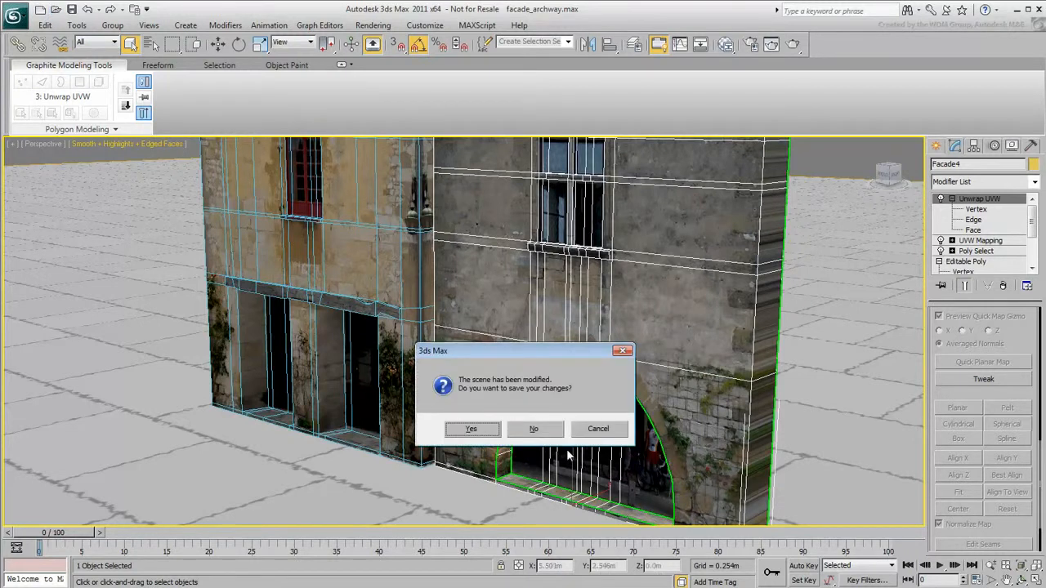
{"action": "left_click", "coordinate": [534, 429]}
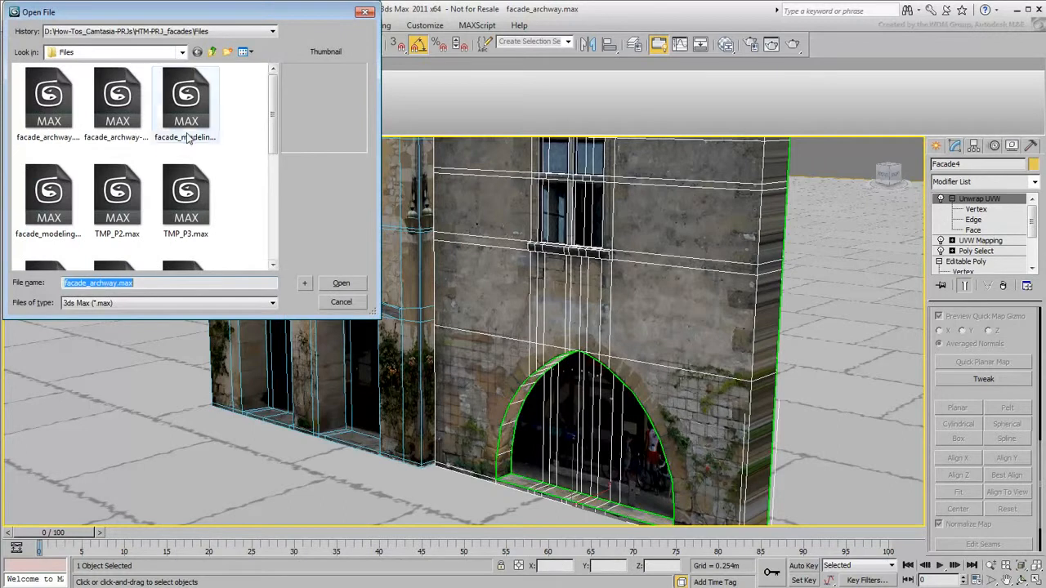
{"action": "left_click", "coordinate": [187, 102]}
{"action": "left_click", "coordinate": [346, 286]}
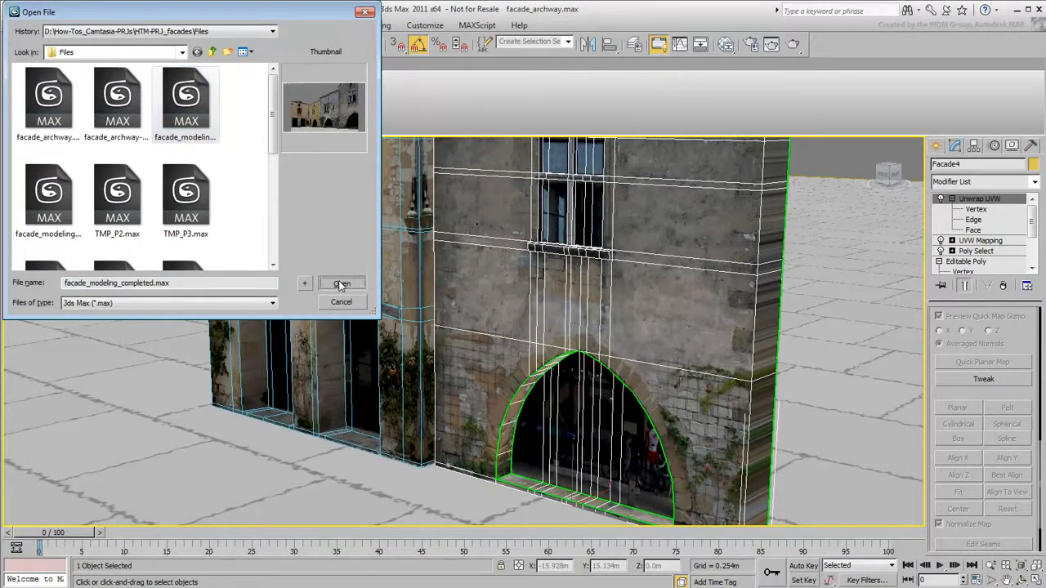
{"action": "left_click", "coordinate": [792, 46]}
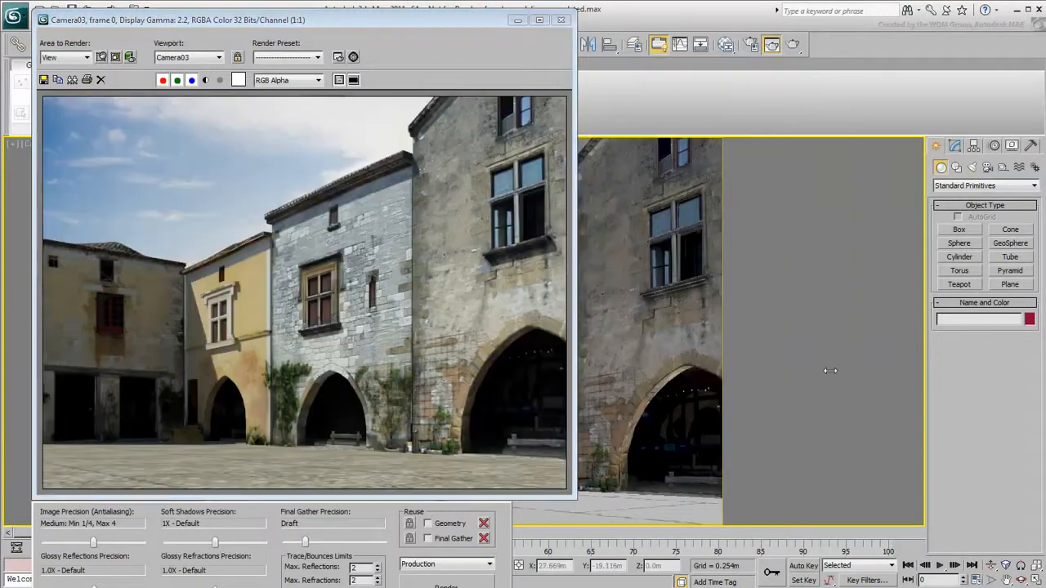